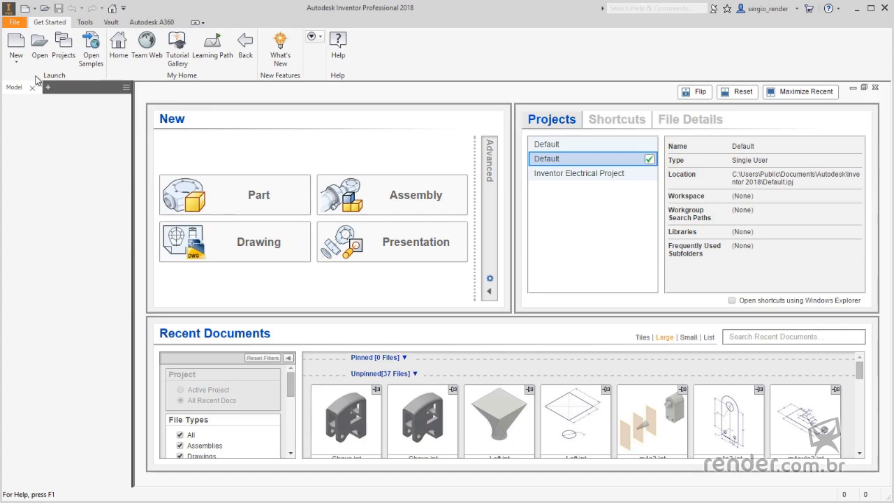
Create a new part file and start a 2D sketch on its XY plane.
left_click(16, 43)
double_click(376, 155)
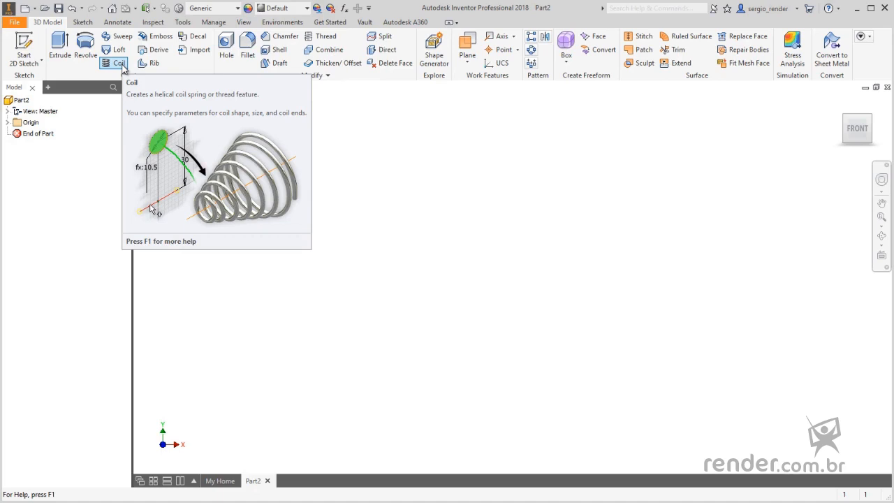
left_click(7, 122)
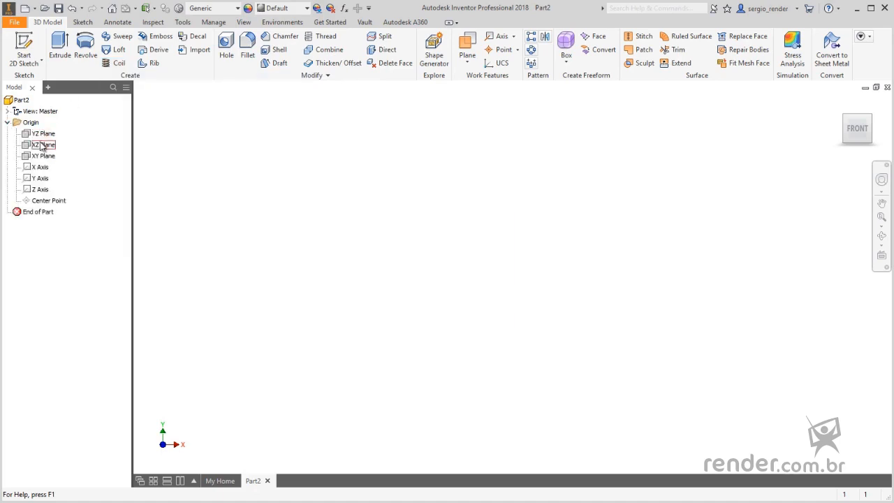
left_click(42, 156)
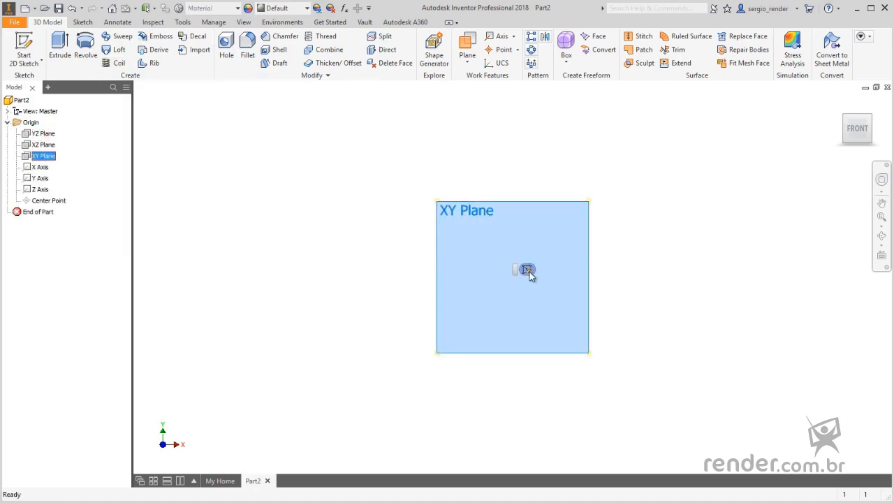
left_click(528, 269)
Sketch a vertical line about 19 mm long upward from the origin.
left_click(60, 47)
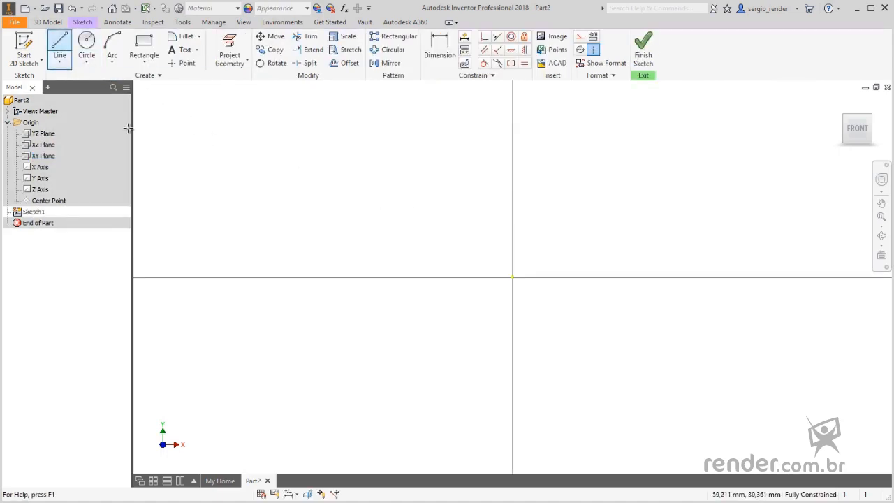
left_click(512, 277)
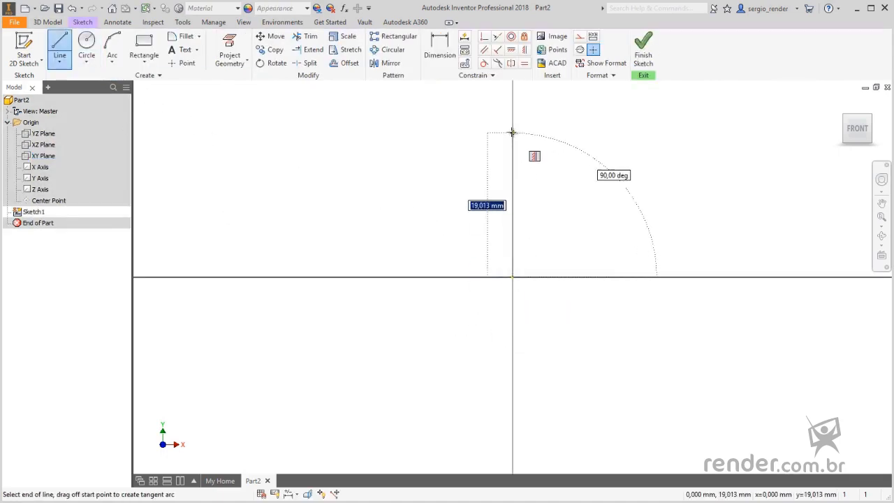
left_click(511, 130)
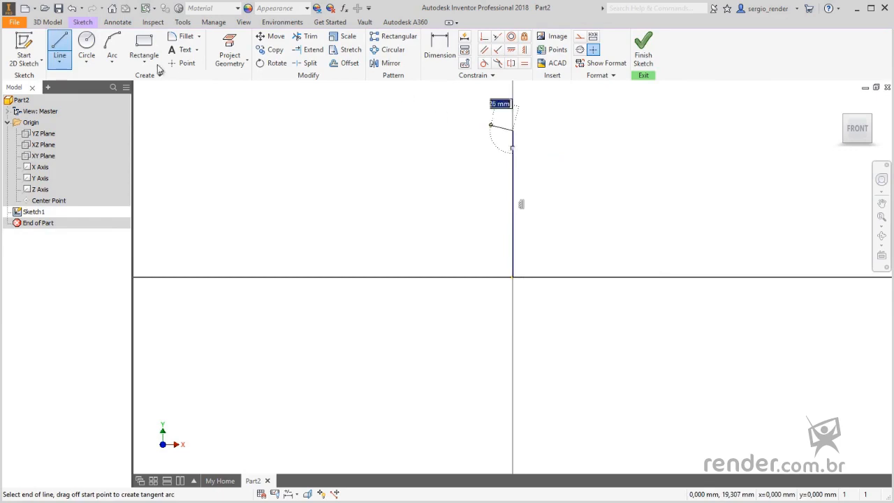
Sketch a circle about 6 mm in diameter beside the line and constrain its center horizontally to the origin.
left_click(87, 49)
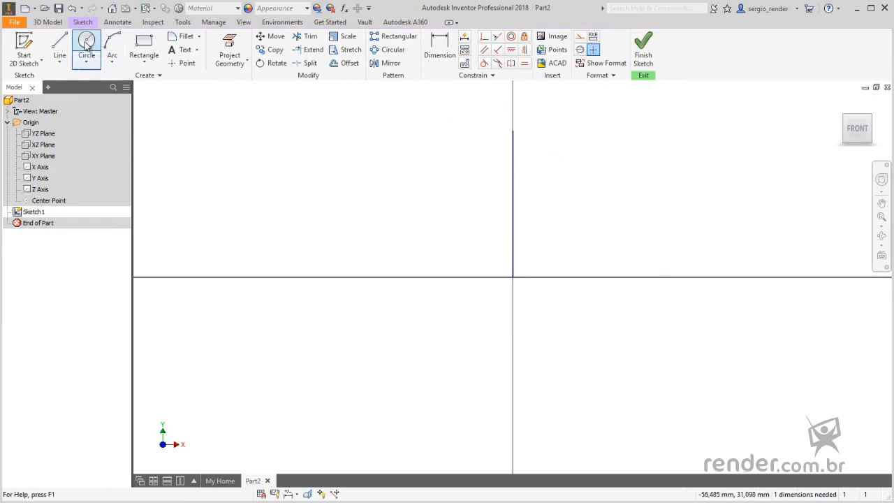
left_click(646, 277)
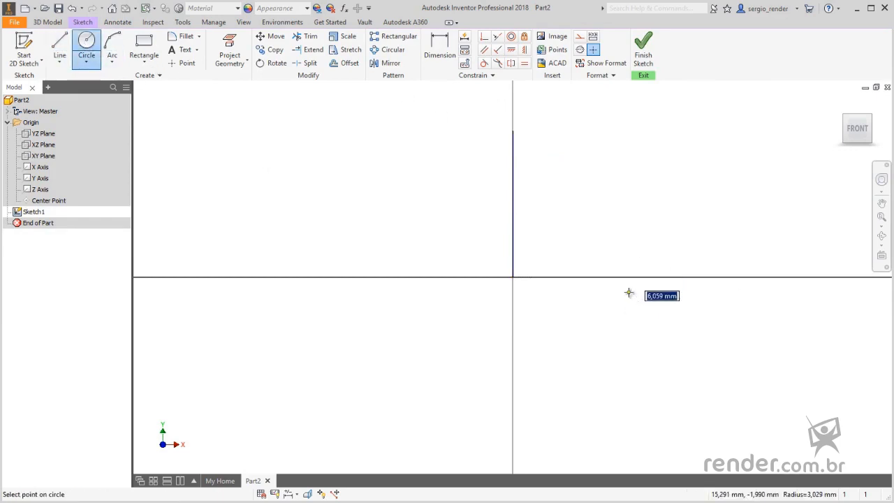
left_click(630, 293)
key("Escape")
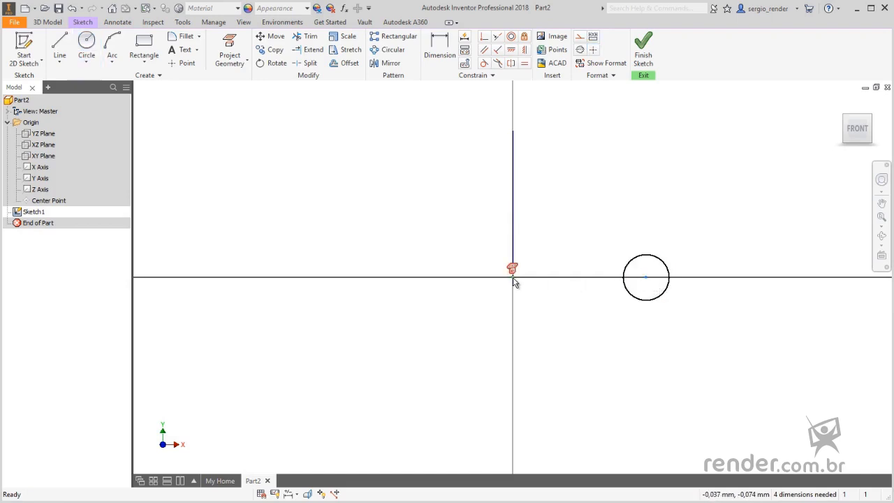
left_click(511, 49)
Dimension the horizontal distance from the vertical line to the circle's center as 30 mm.
left_click(451, 55)
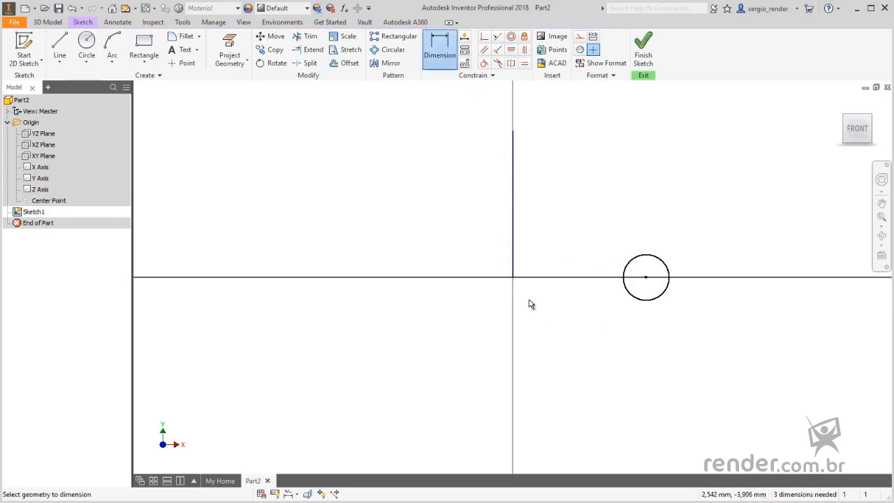
left_click(514, 261)
left_click(646, 277)
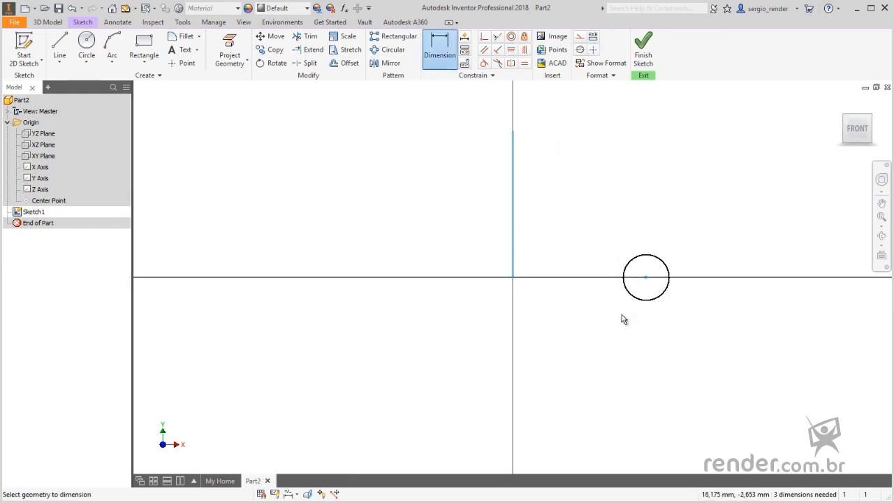
left_click(599, 336)
type("30")
key("Return")
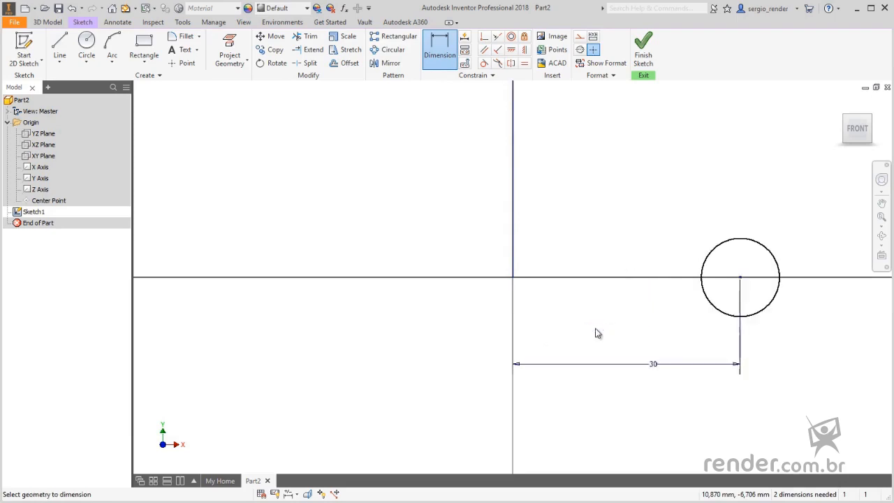
Dimension the circle's diameter as 4 mm and finish the sketch.
left_click(712, 276)
left_click(636, 206)
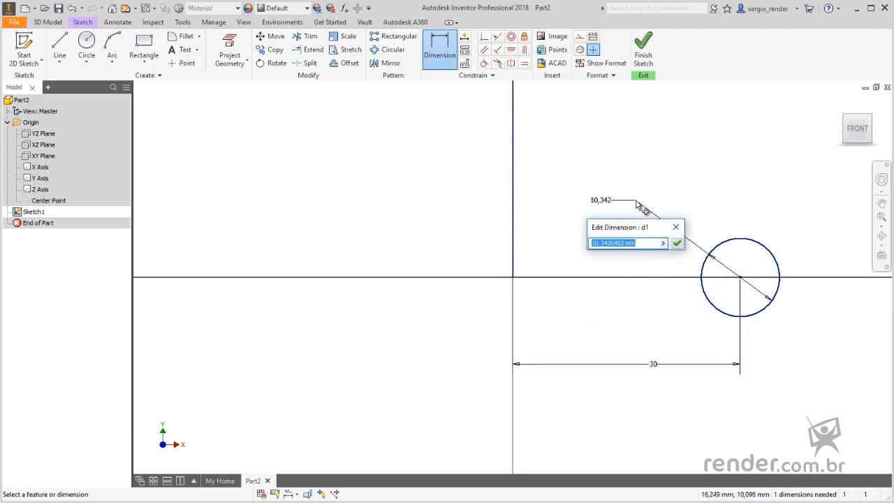
type("4")
key("Return")
key("Escape")
left_click(643, 50)
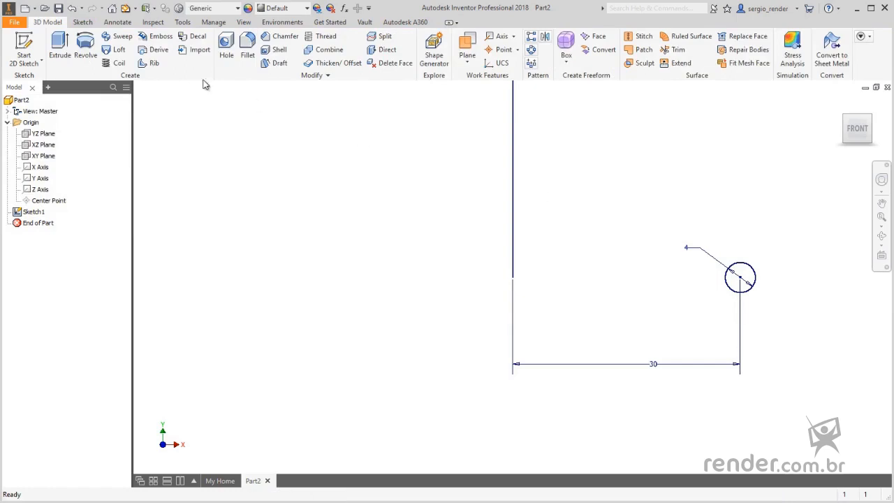
Start a Coil feature from the circle profile, using the origin's Y axis as its axis.
left_click(118, 64)
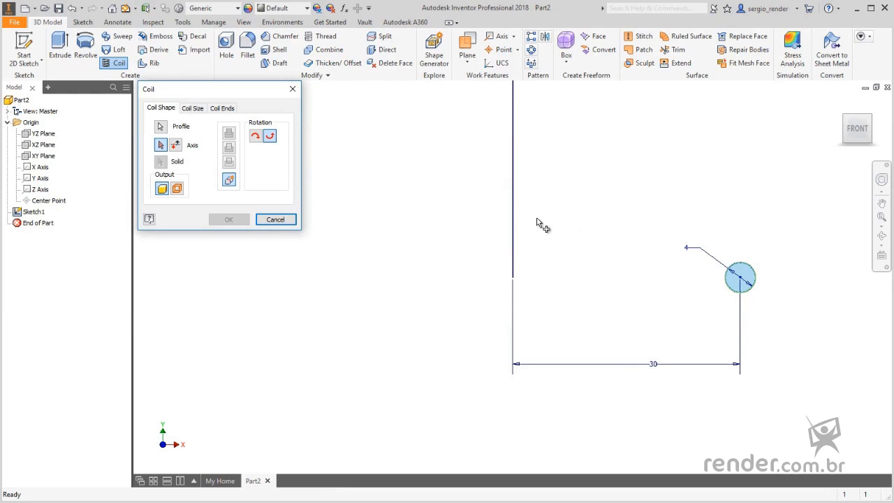
left_click(41, 178)
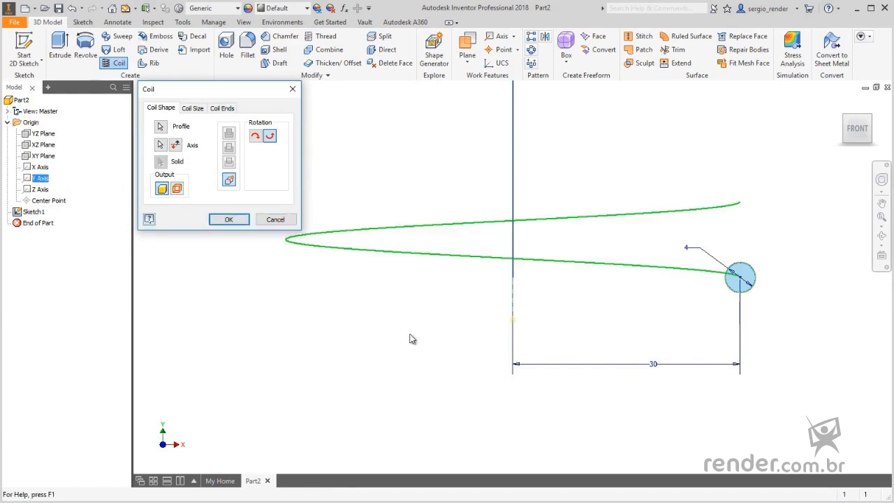
scroll(439, 346, "up", 4)
scroll(416, 346, "down", 4)
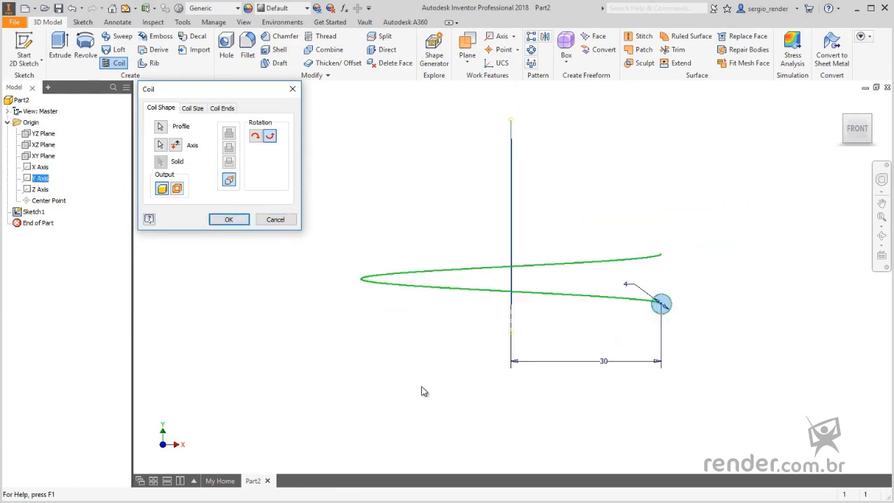
middle_click_drag(421, 371, 423, 317, "shift")
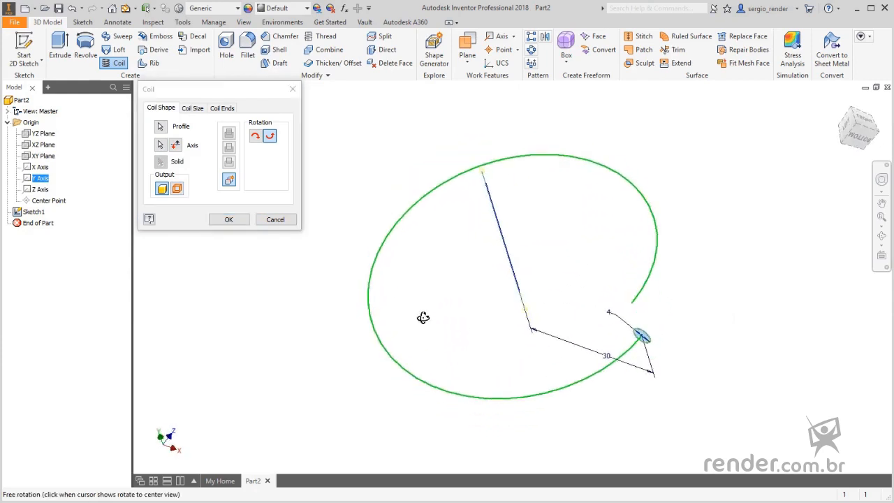
left_click(175, 146)
Define the coil size by Pitch and Revolution, with a 15 mm pitch and 5 revolutions.
left_click(199, 109)
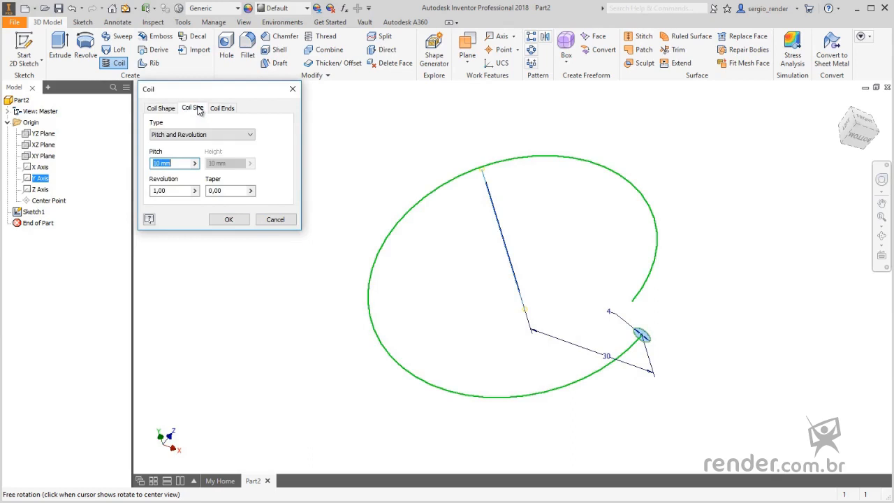
left_click(166, 136)
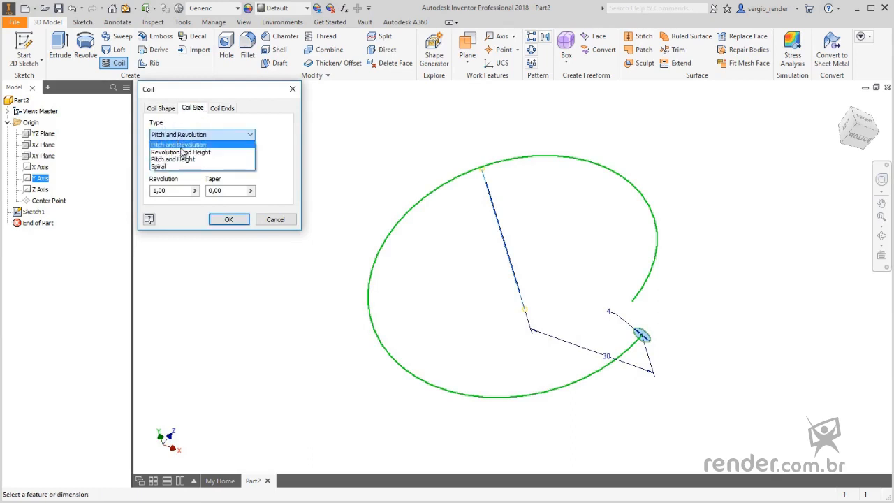
left_click(181, 145)
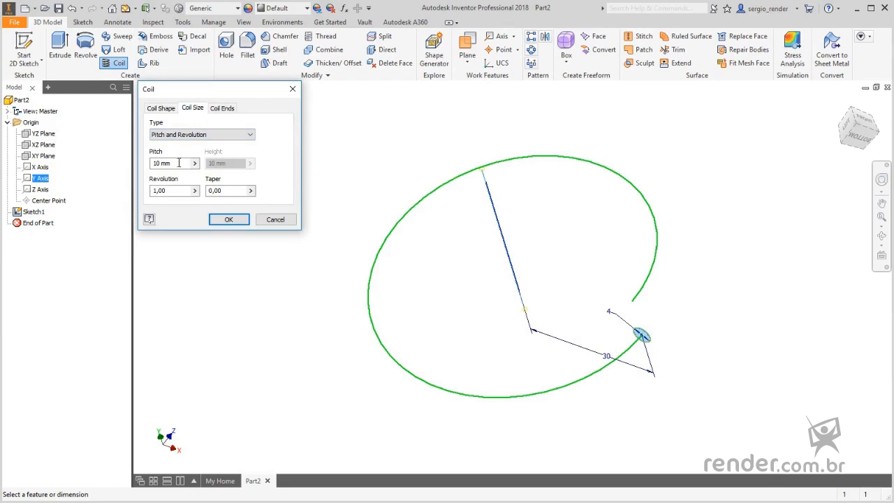
left_click_drag(177, 163, 129, 166)
type("15")
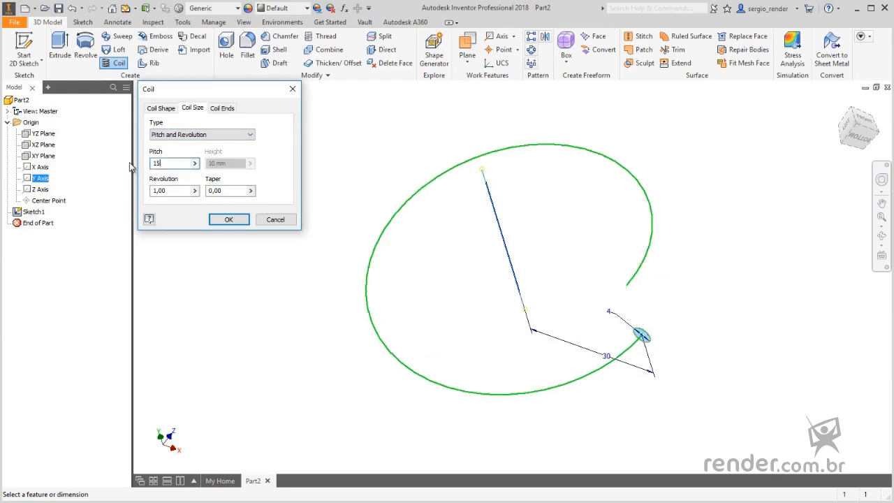
left_click_drag(173, 191, 139, 193)
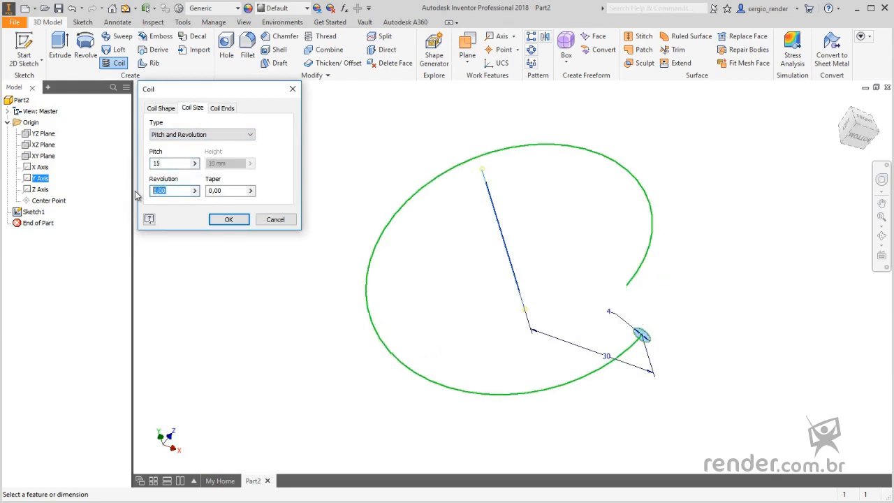
type("5")
left_click(170, 162)
scroll(319, 313, "down", 4)
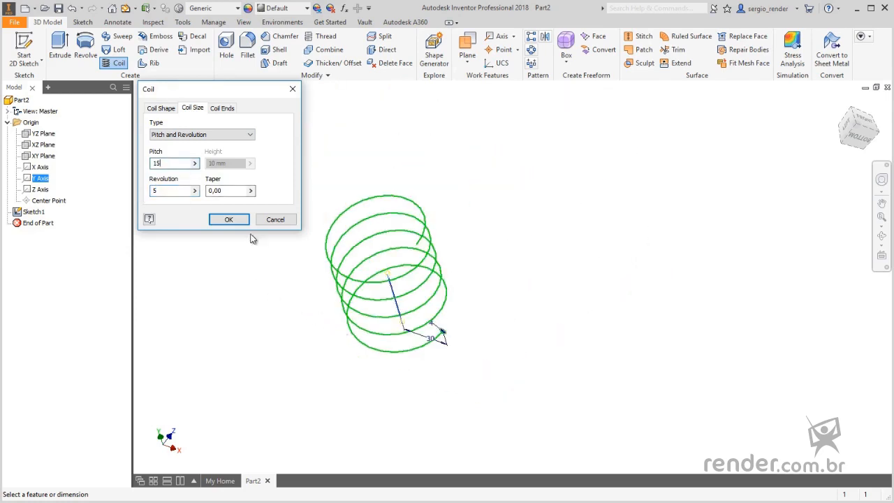
Try a 10-degree taper on the coil and reset the taper to 0.
left_click_drag(241, 191, 204, 193)
type("10")
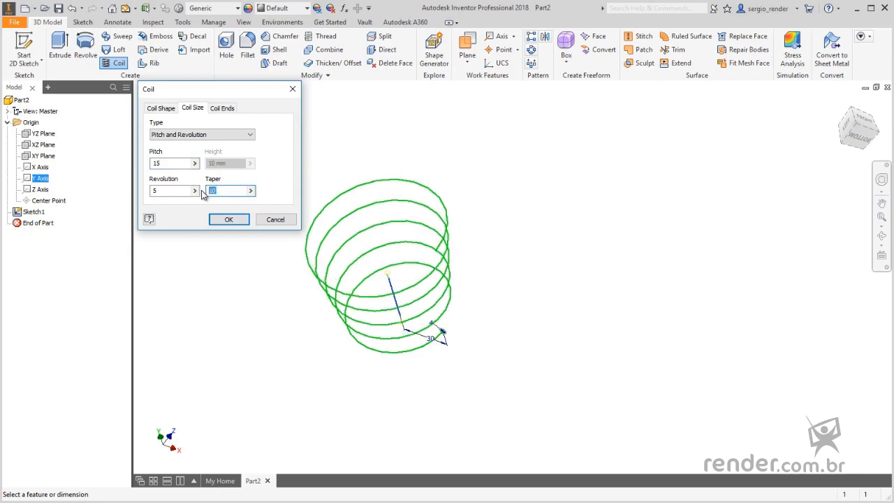
type("0")
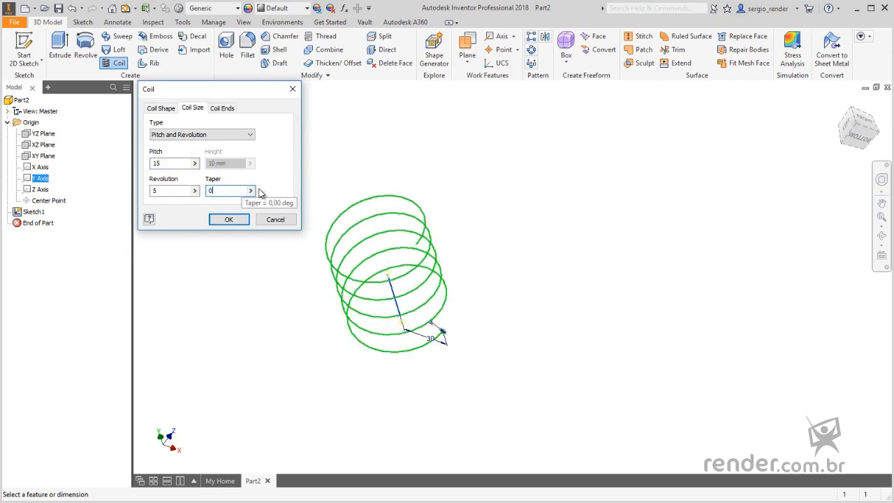
Create the coil as a solid and display it in the isometric home view.
left_click(223, 220)
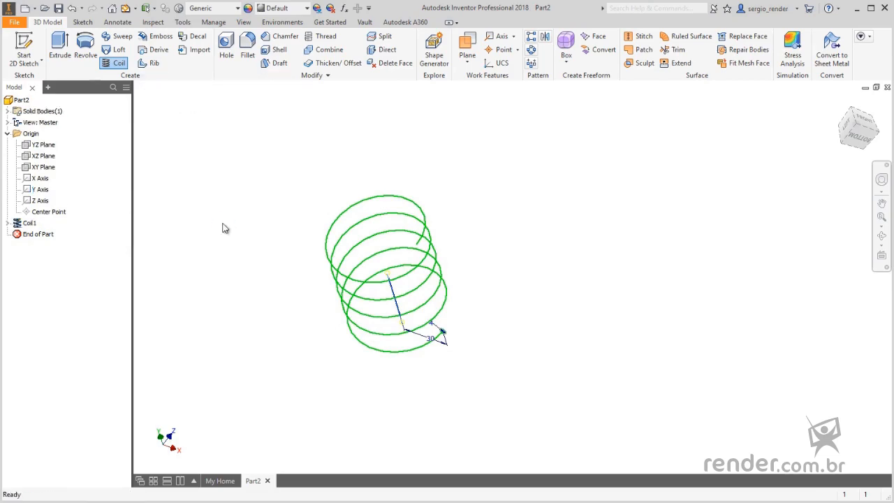
scroll(335, 272, "down", 3)
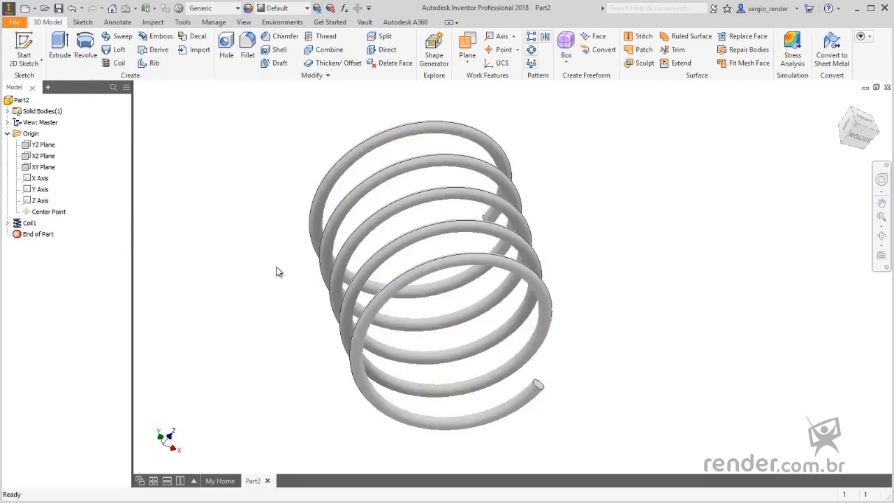
middle_click_drag(278, 271, 254, 270, "shift")
key("F6")
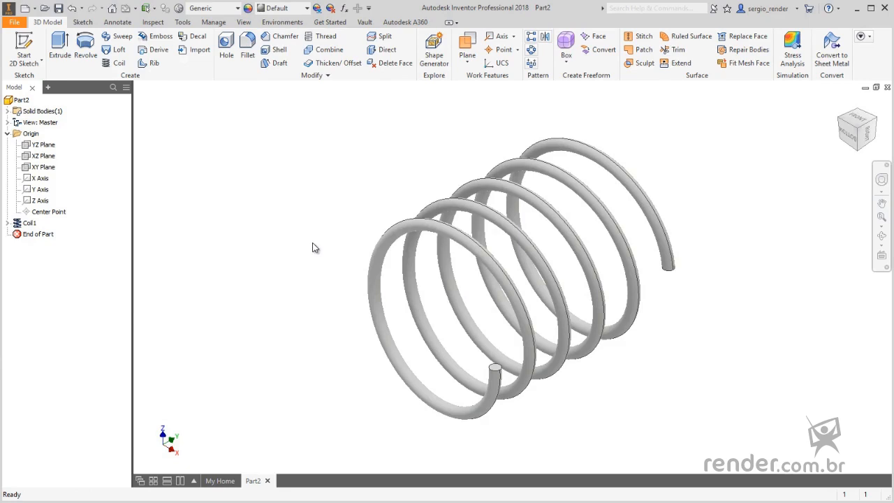
Roll the part history back by moving the End of Part marker above the coil feature.
left_click(46, 237)
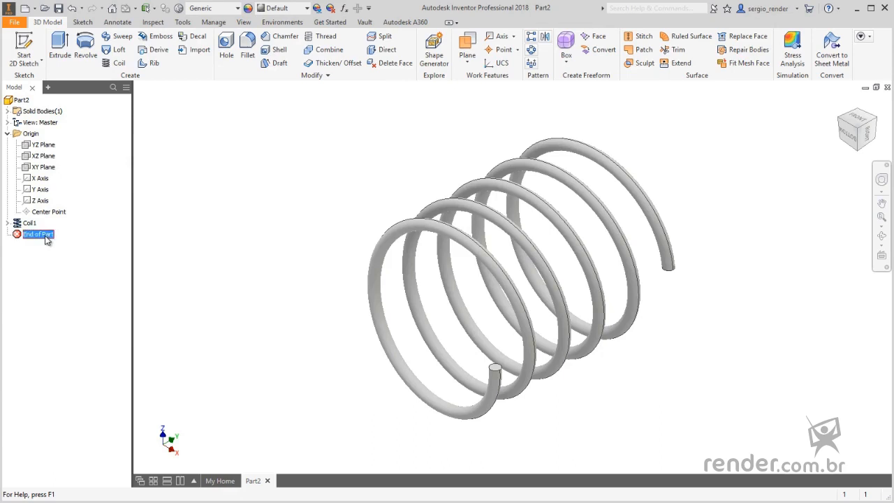
left_click_drag(46, 237, 45, 222)
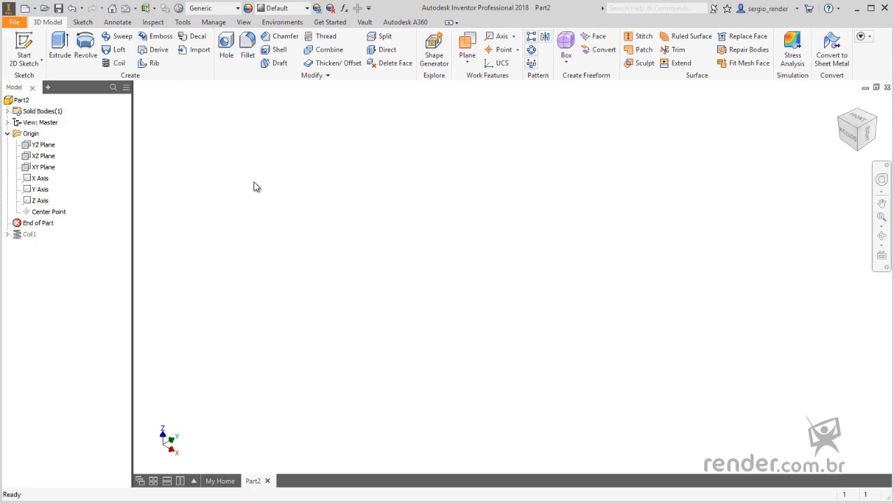
Create another new part file and start a 2D sketch on its XY plane.
left_click(25, 9)
double_click(378, 167)
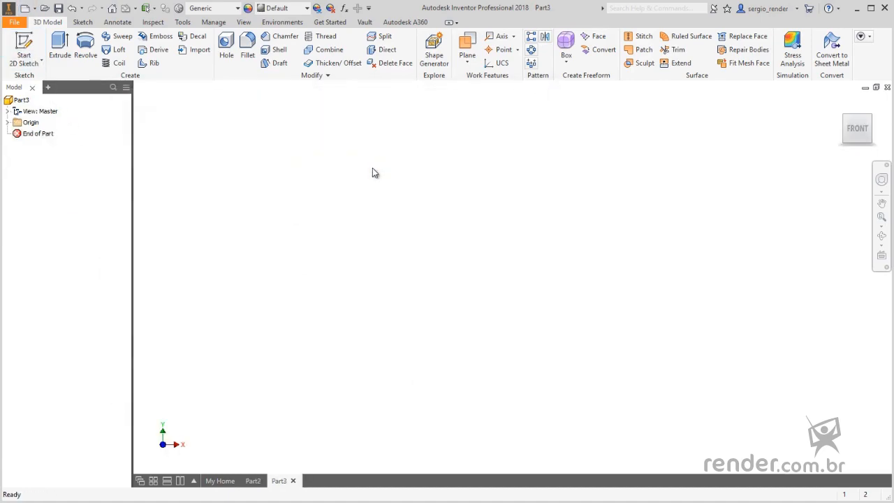
left_click(8, 123)
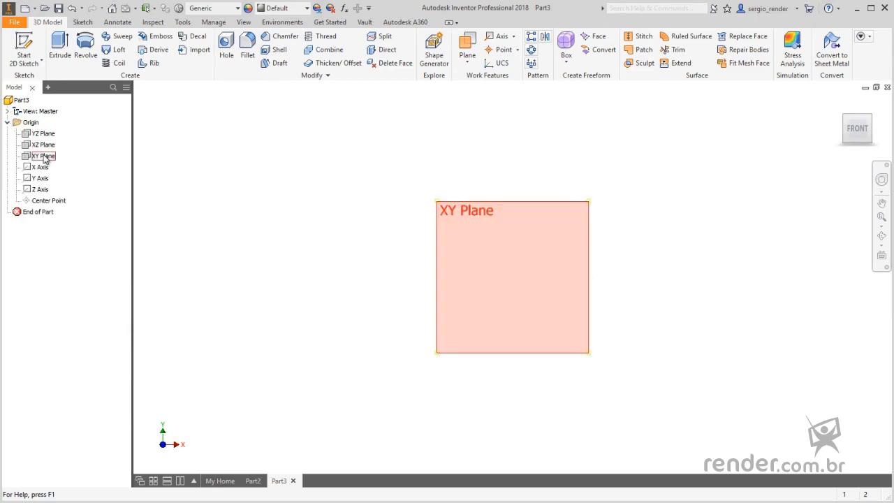
left_click(43, 156)
left_click(23, 48)
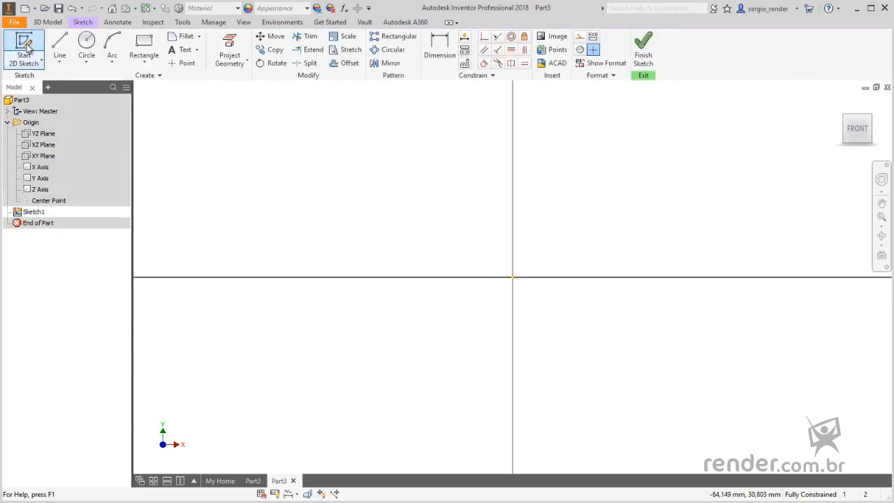
Sketch a rectangle about 23.5 mm wide with its lower-left corner on the origin.
left_click(142, 56)
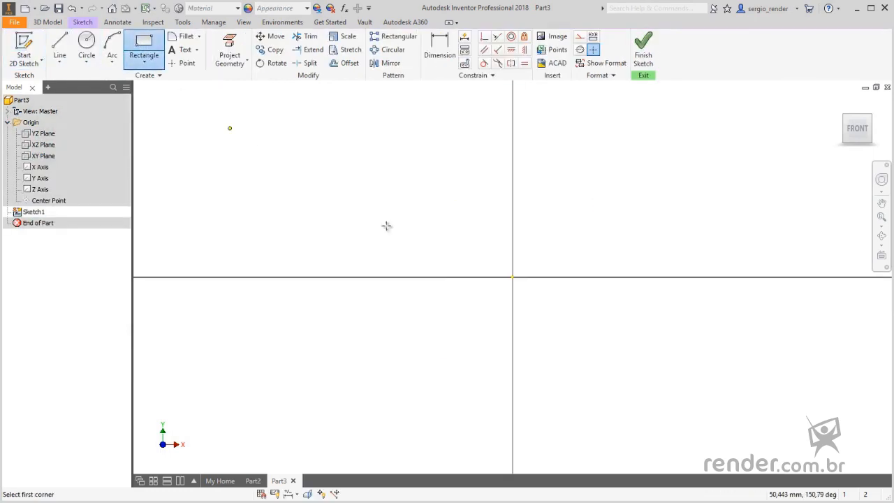
left_click(514, 277)
left_click(690, 159)
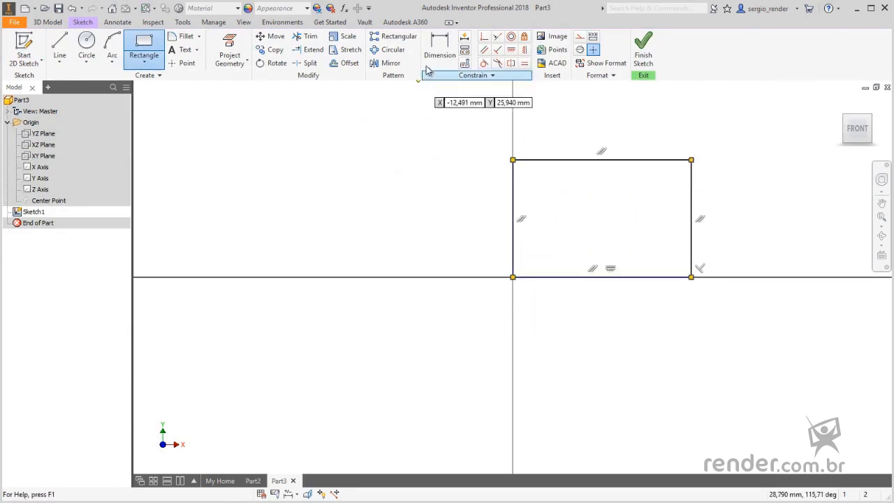
Dimension the rectangle to 100 mm wide and 60 mm high.
left_click(439, 48)
left_click(582, 277)
left_click(593, 310)
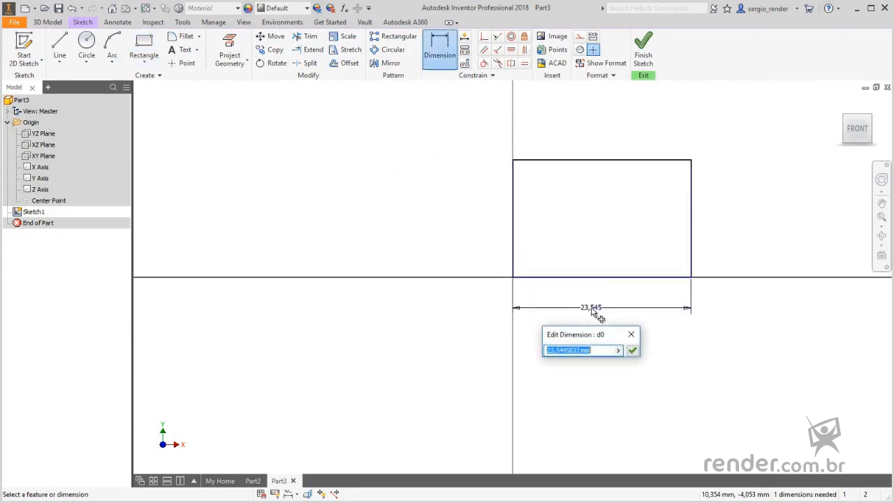
type("100")
key("Return")
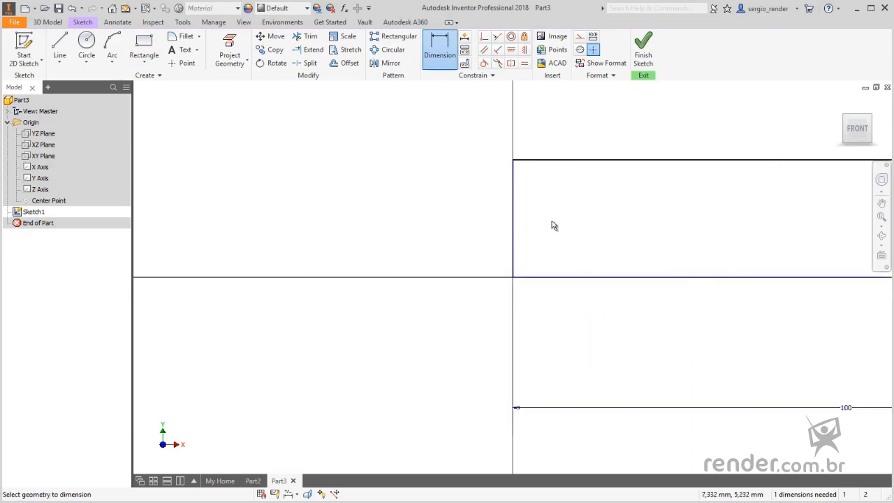
left_click(514, 219)
left_click(443, 217)
type("60")
key("Return")
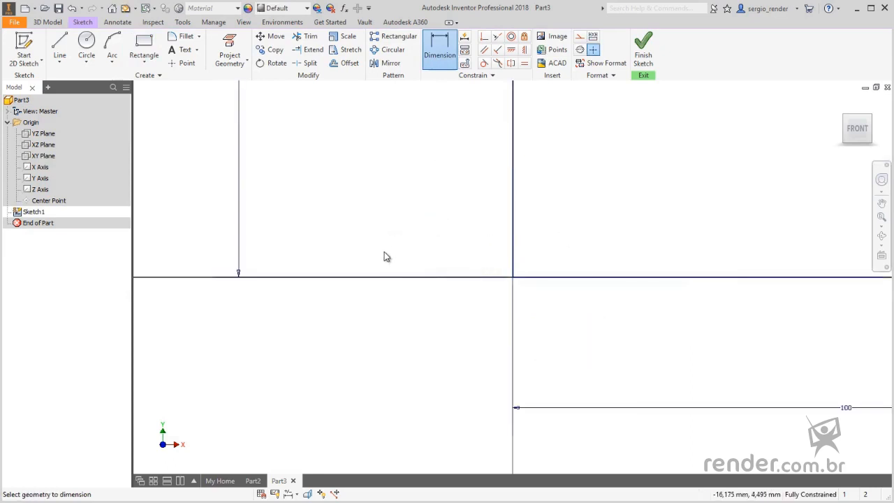
Finish the rectangle sketch and extrude it 40 mm into a solid block.
scroll(375, 265, "up", 5)
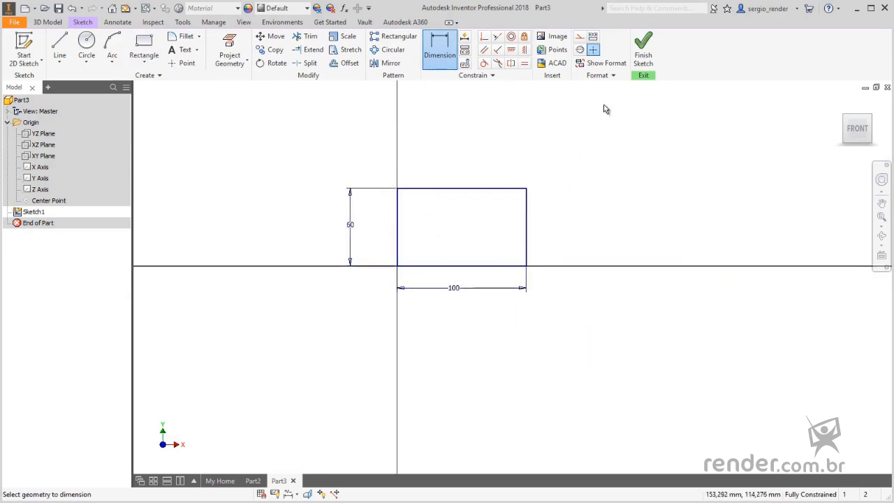
left_click(641, 66)
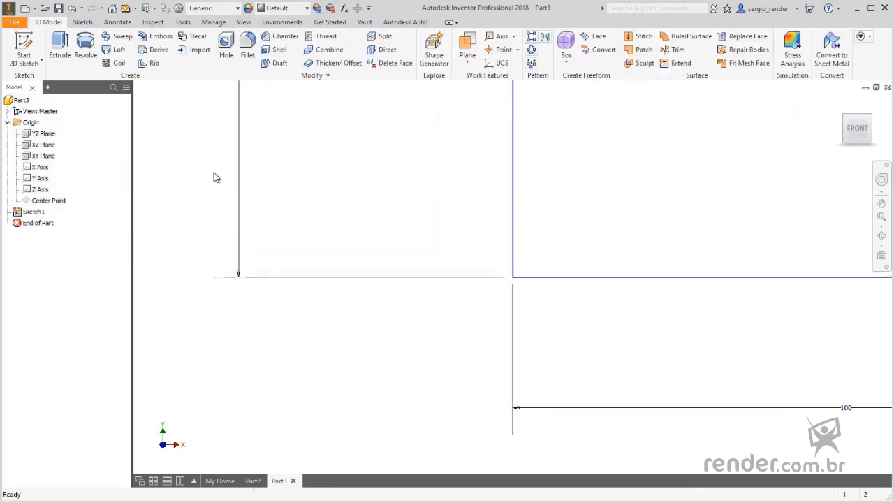
left_click(60, 46)
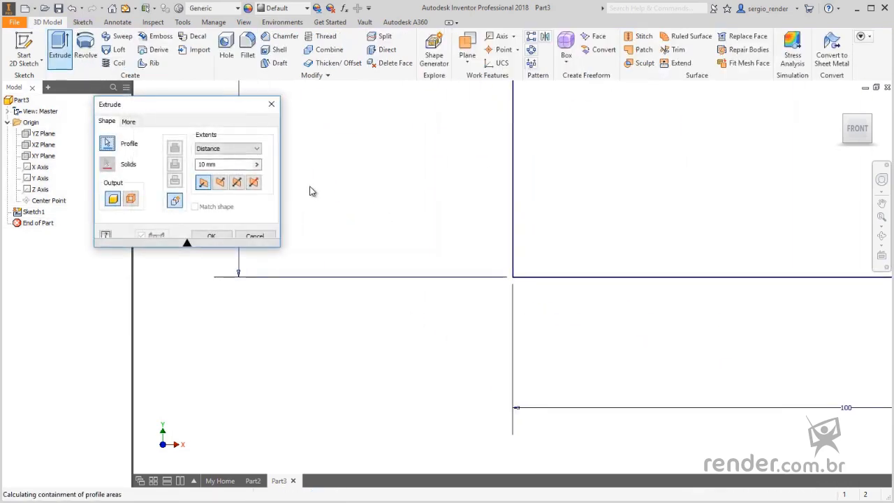
type("40")
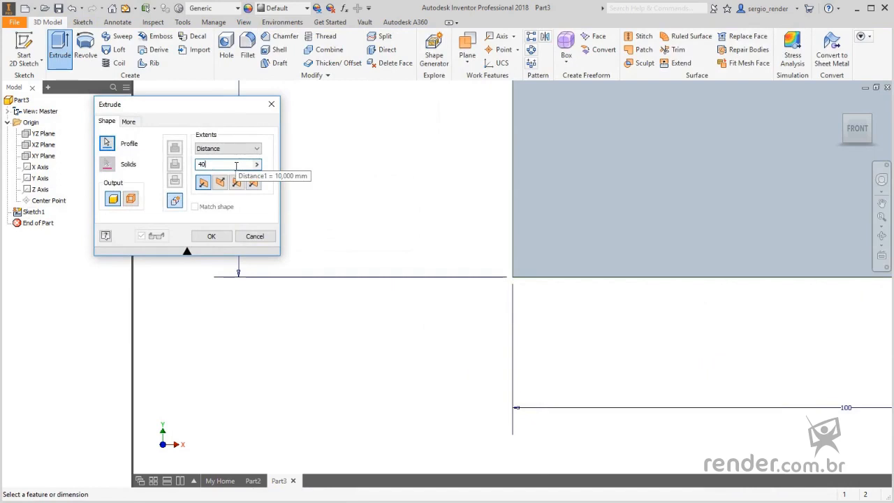
left_click(212, 237)
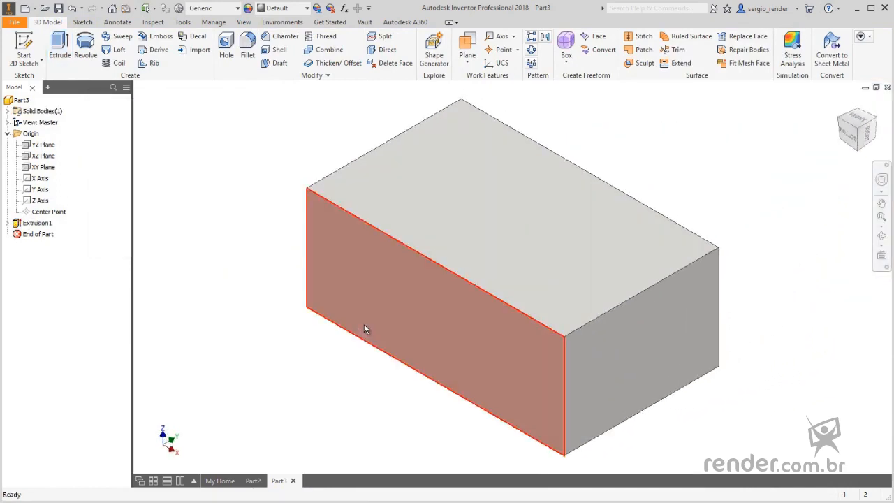
Start a 2D sketch on the block's 60 by 40 mm end face and draw a circle about 14 mm in diameter.
left_click(650, 334)
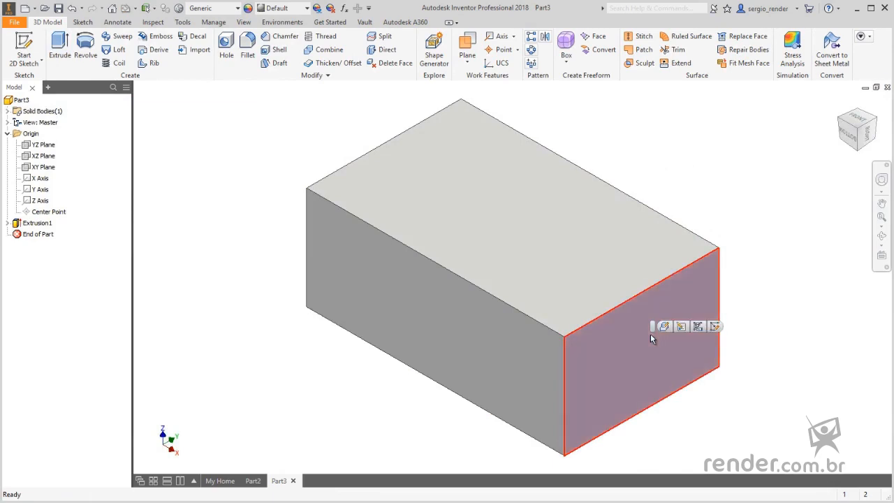
left_click(24, 44)
left_click(87, 45)
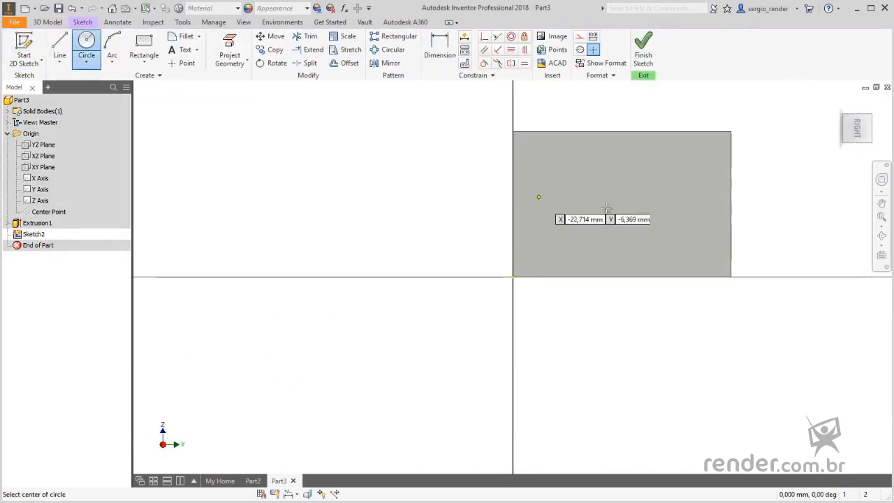
left_click(627, 194)
left_click(604, 205)
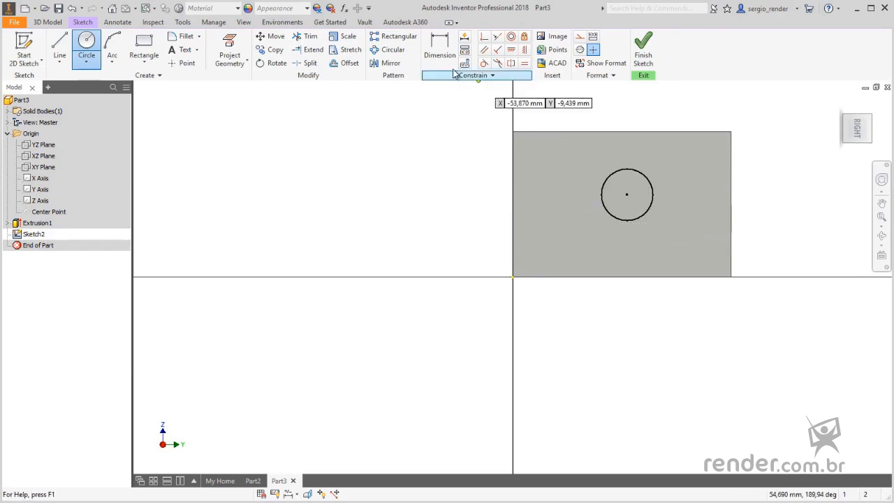
Dimension the circle on the end face to a diameter of 8 mm.
left_click(439, 51)
left_click(675, 163)
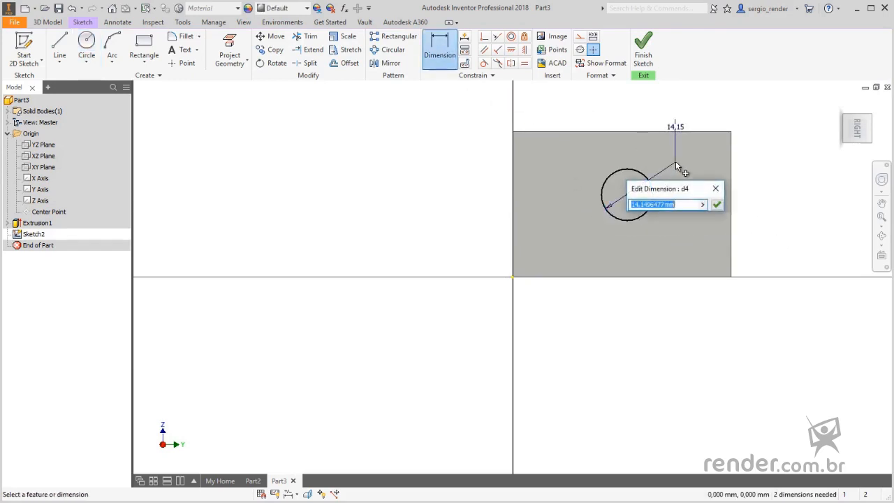
type("8")
key("Return")
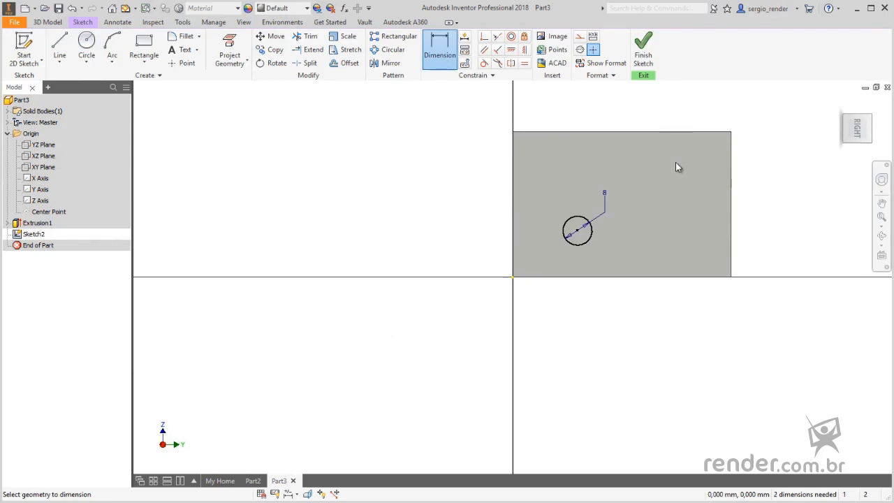
Dimension the circle's center 30 mm horizontally from the left vertical edge of the end face.
left_click(577, 232)
left_click(515, 203)
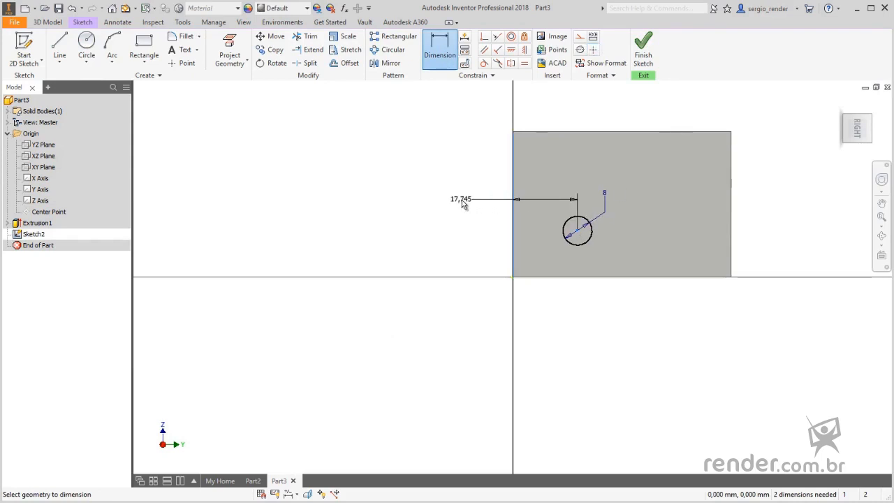
left_click(464, 204)
type("30")
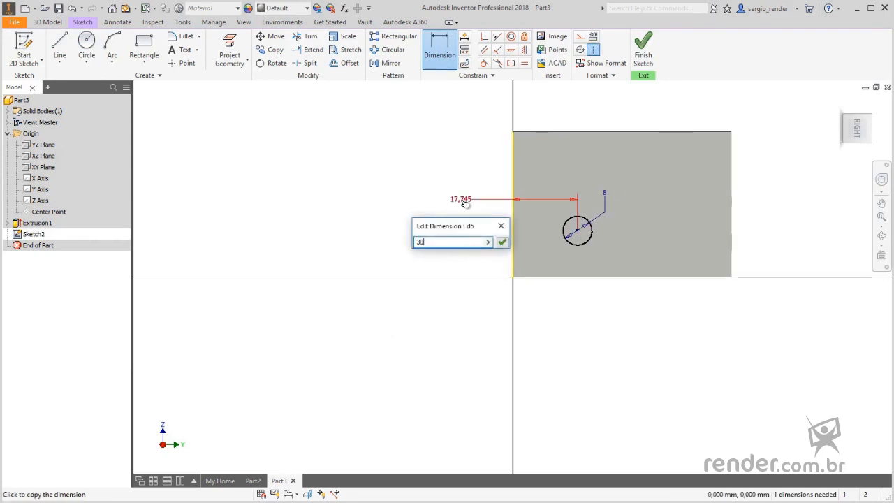
key("Return")
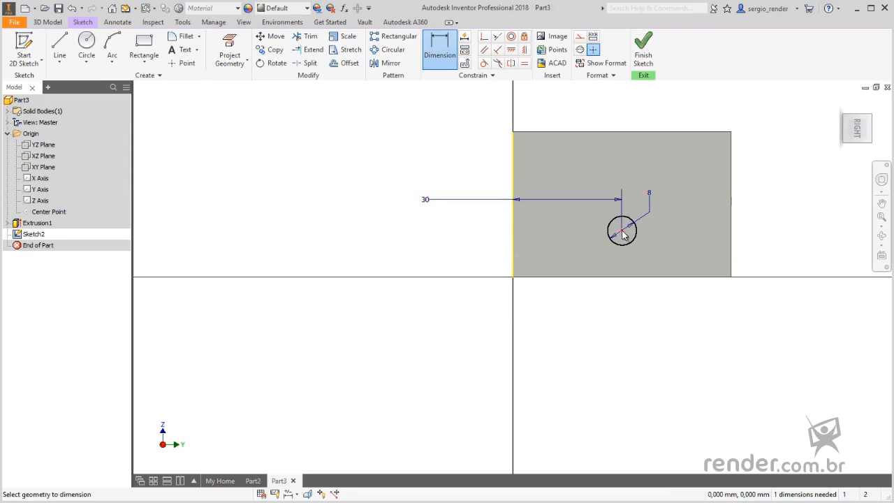
Dimension the circle's center 20 mm above the bottom edge of the end face and finish the sketch.
left_click(623, 233)
left_click(621, 277)
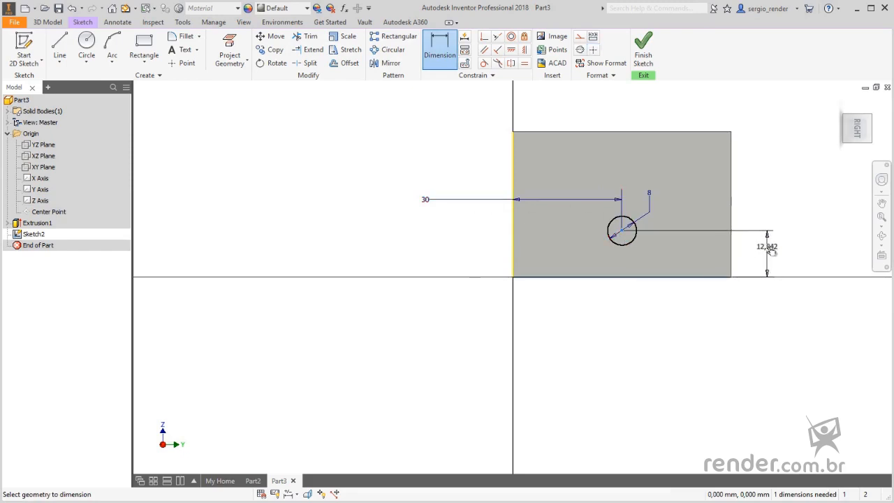
left_click(768, 250)
type("20")
key("Return")
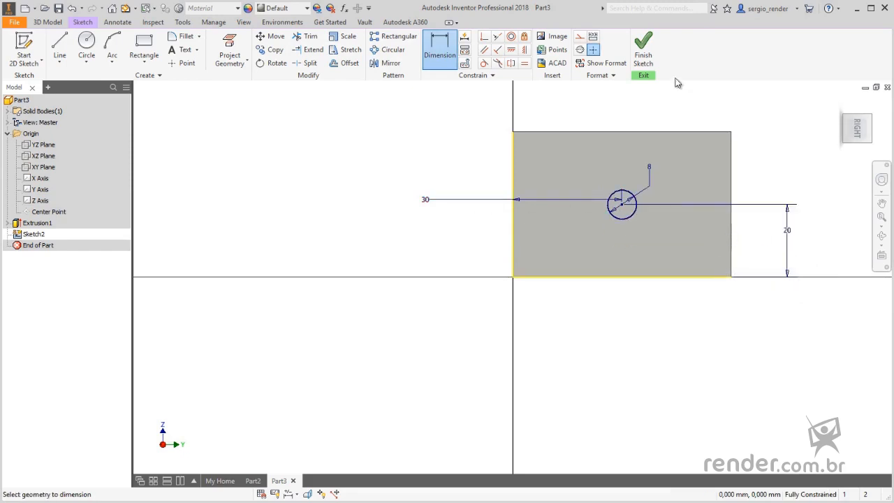
left_click(643, 47)
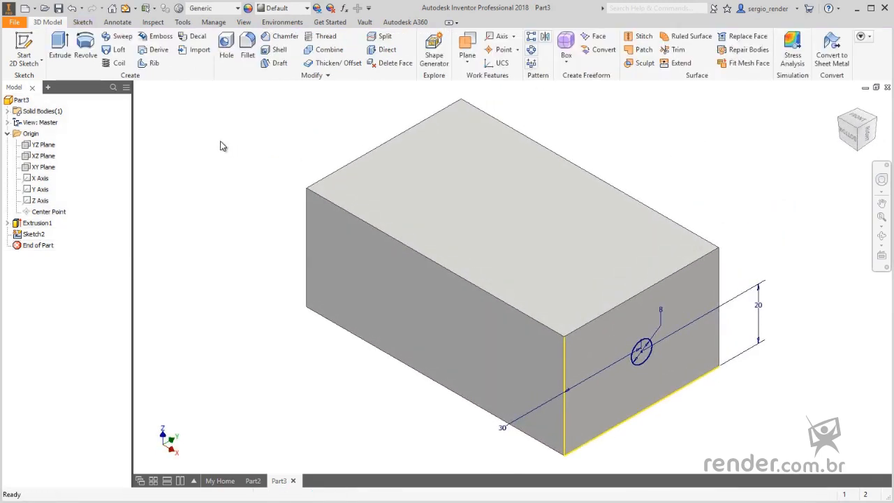
Cut the 8 mm circle lengthwise through the block with an Extrude set to the All extent.
left_click(65, 53)
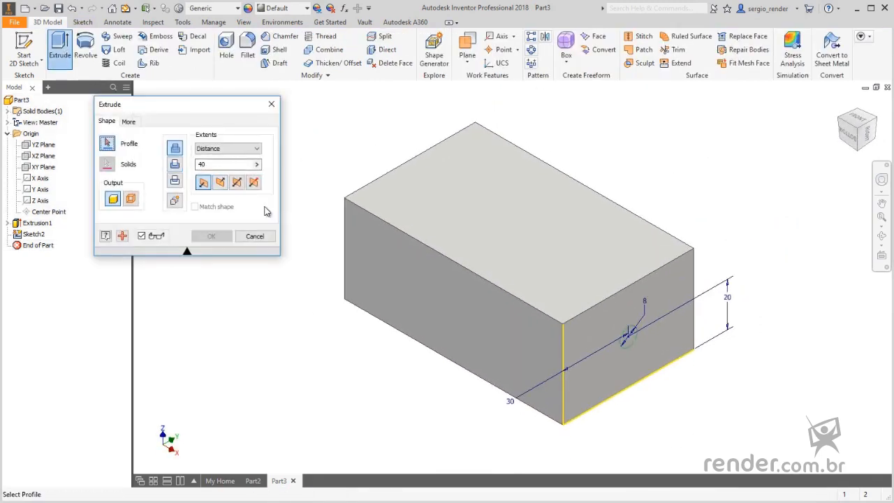
left_click(629, 335)
left_click(176, 165)
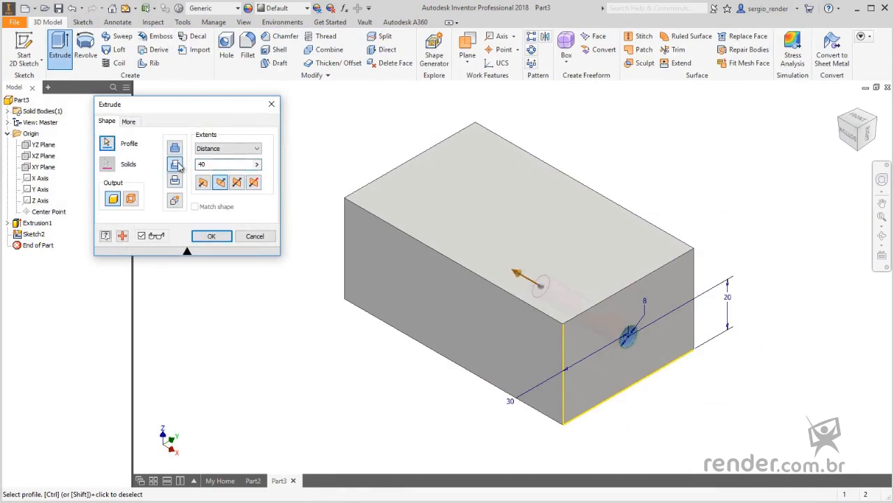
left_click(234, 148)
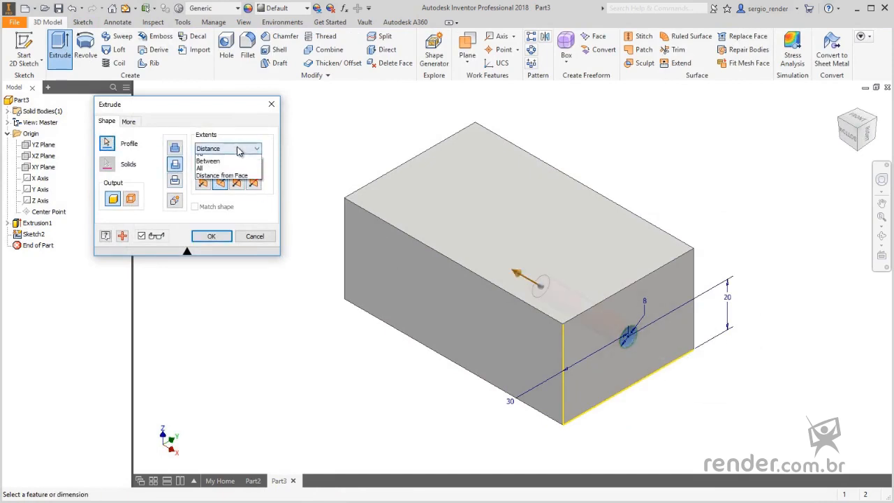
left_click(230, 188)
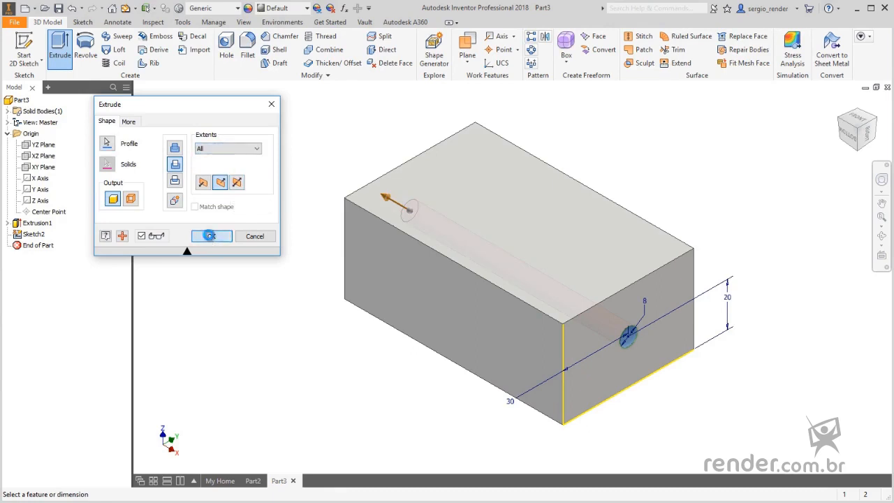
left_click(210, 236)
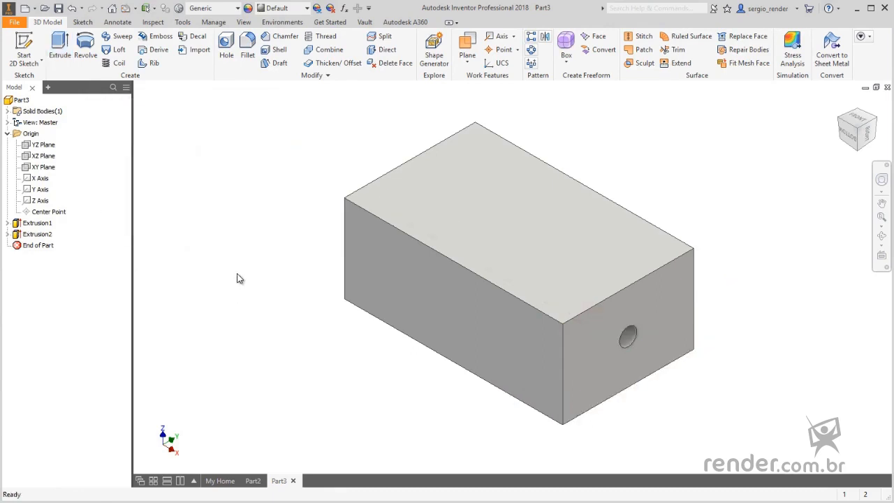
Shell the block with a 2 mm wall thickness, removing its top face.
left_click(278, 50)
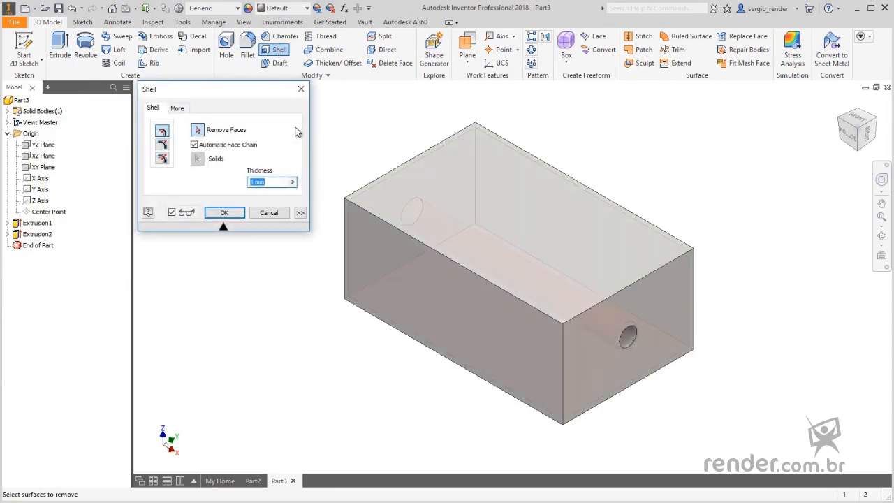
left_click(391, 195)
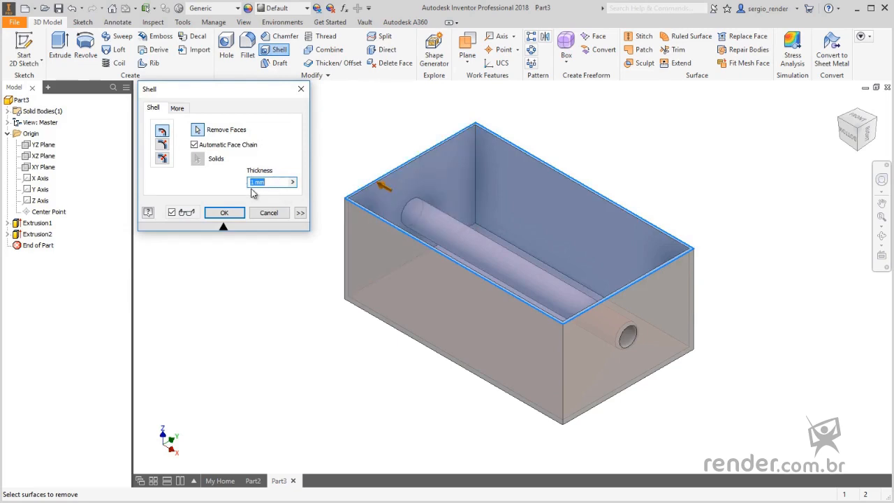
type("2")
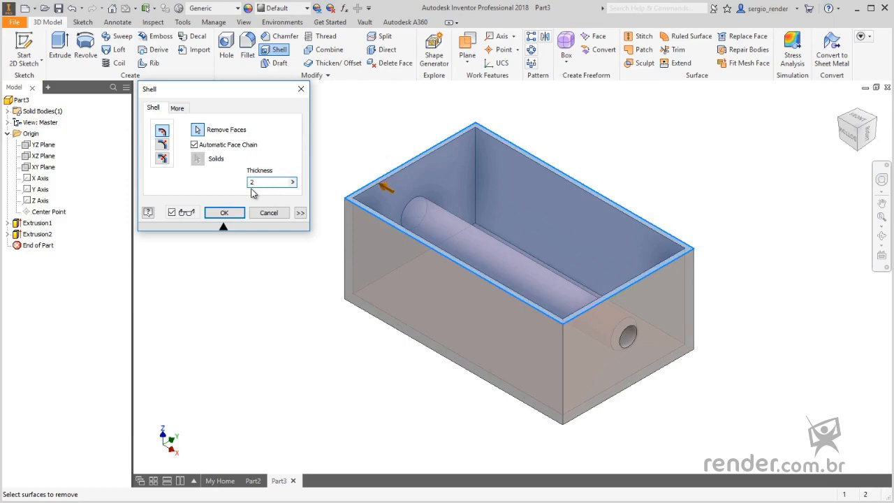
left_click(224, 213)
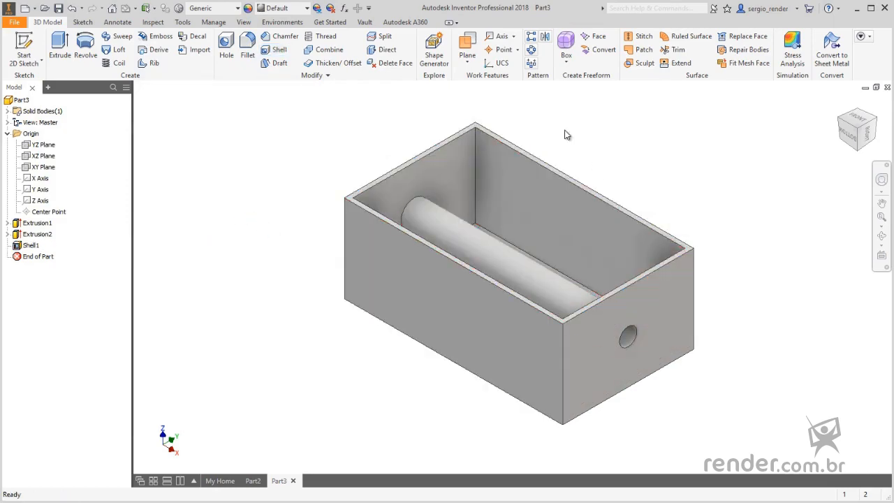
middle_click_drag(277, 212, 291, 229, "shift")
scroll(455, 220, "down", 3)
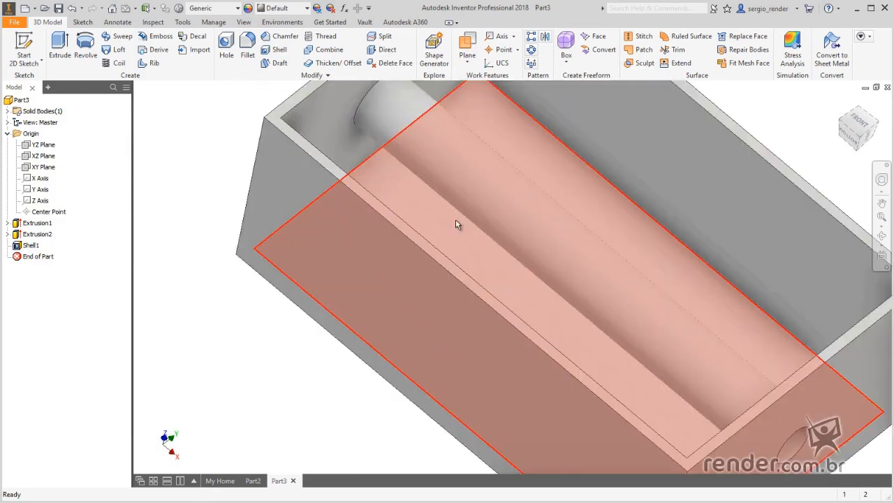
scroll(455, 219, "up", 5)
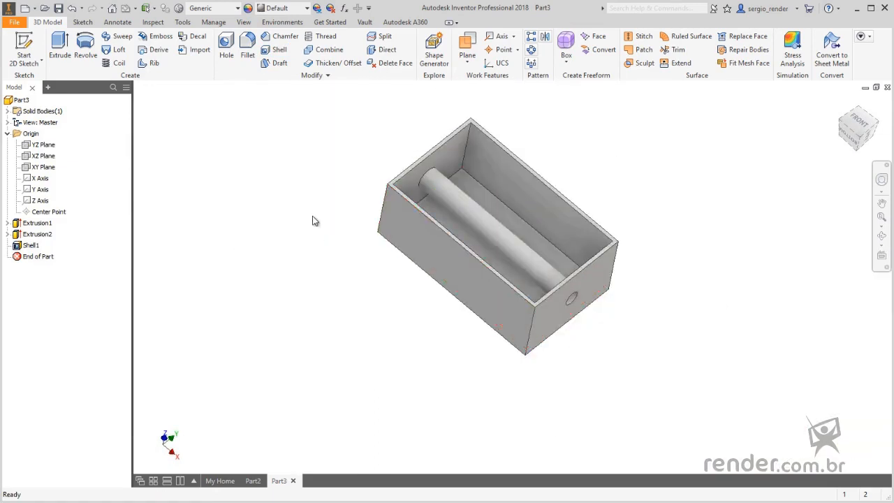
key("F6")
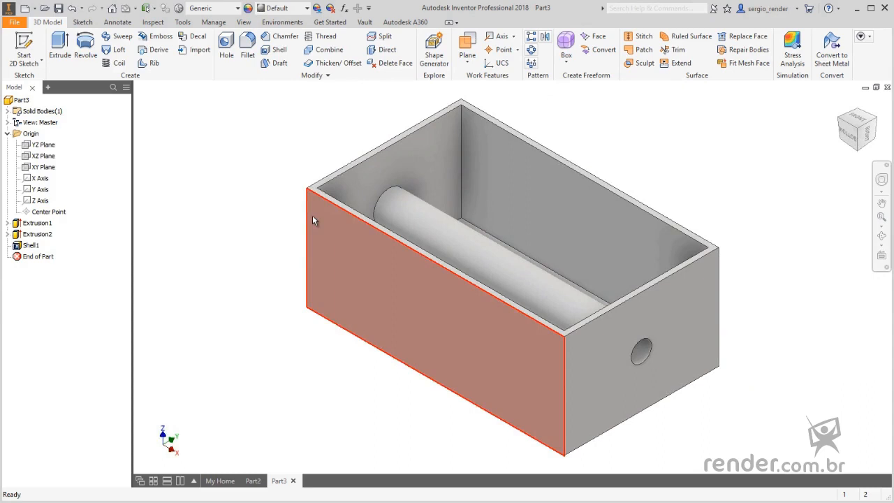
Reorder the features so the circular cut Extrusion2 comes after Shell1.
left_click(7, 134)
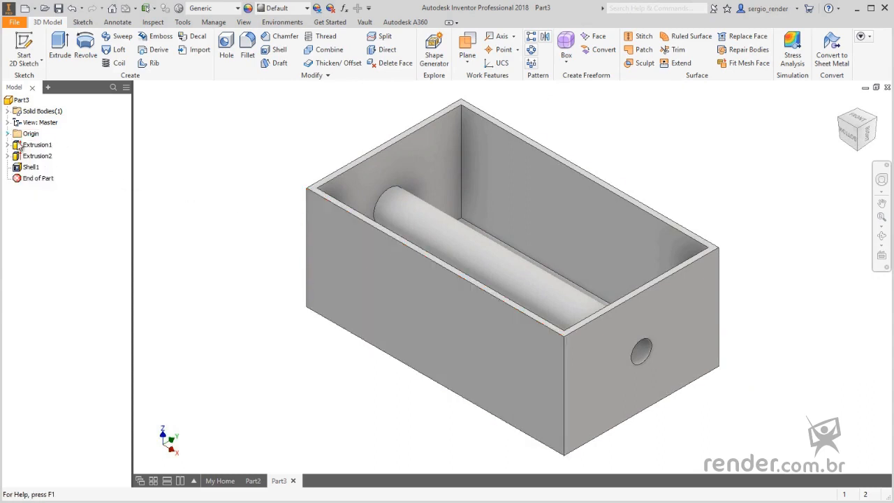
left_click(36, 157)
left_click(49, 160)
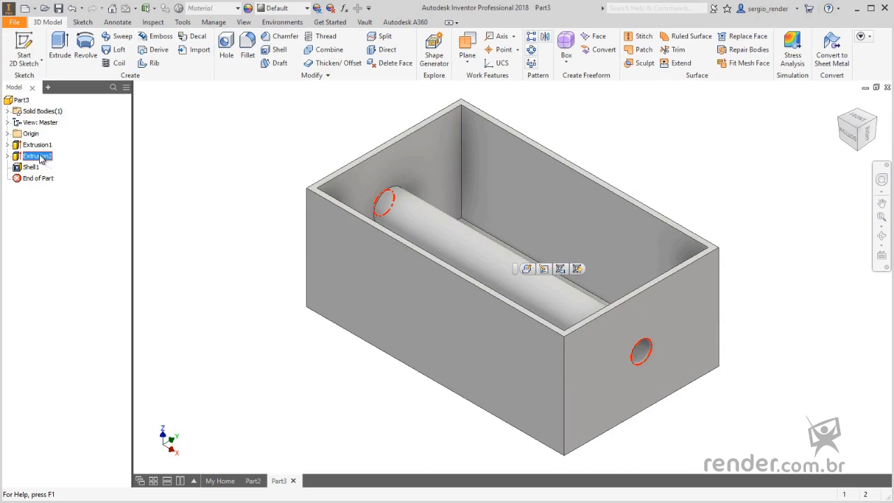
left_click_drag(41, 159, 45, 175)
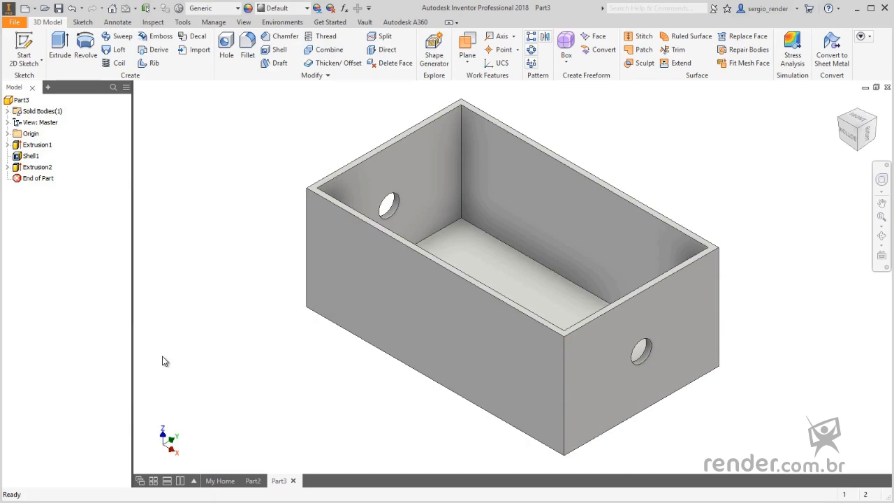
Roll the End of Part marker back to just after Extrusion1 and fillet the block's four vertical edges with a 10 mm radius.
left_click_drag(38, 179, 53, 162)
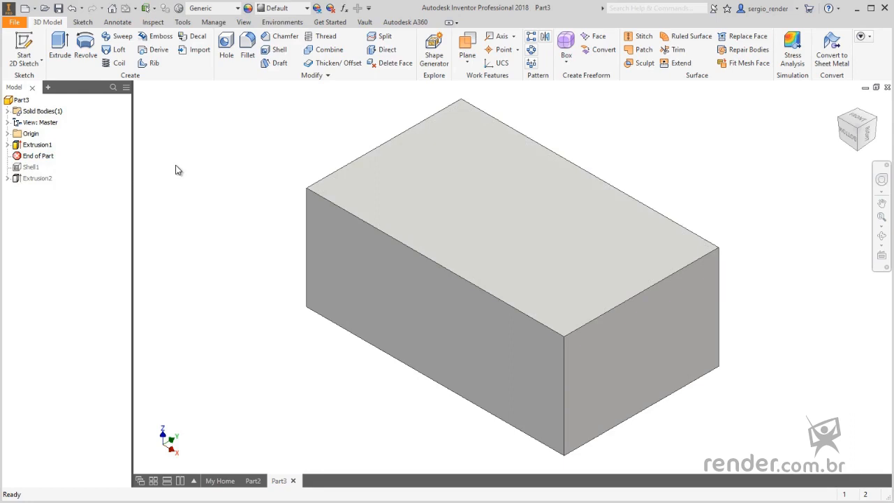
left_click(247, 51)
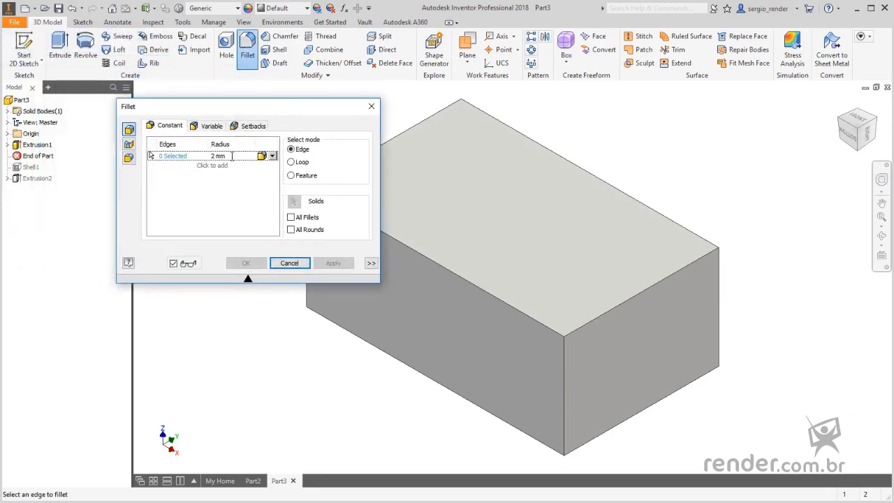
left_click(232, 156)
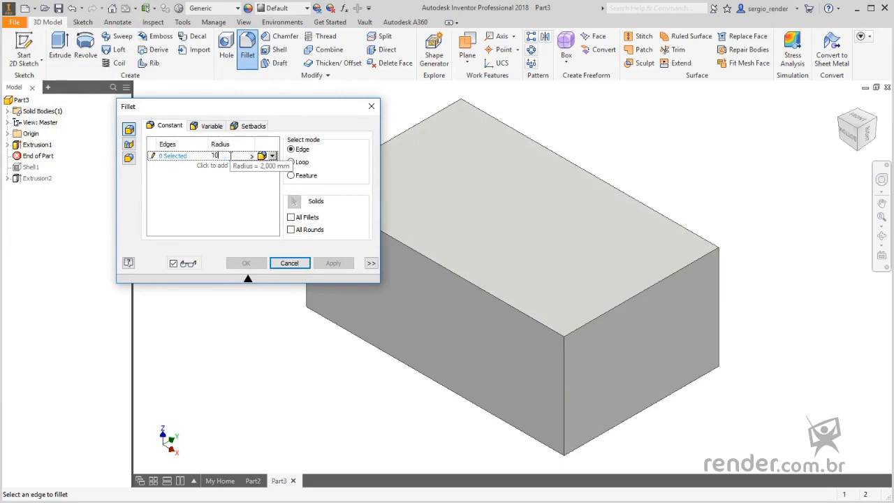
left_click(566, 378)
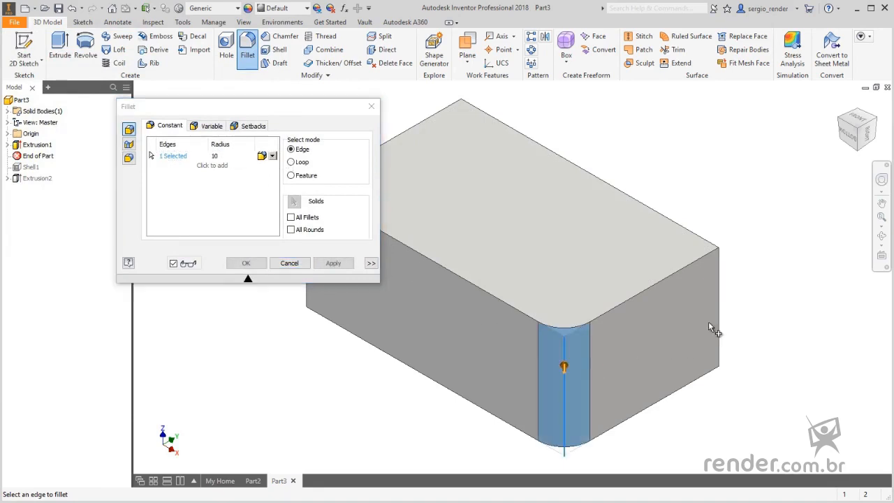
left_click(720, 293)
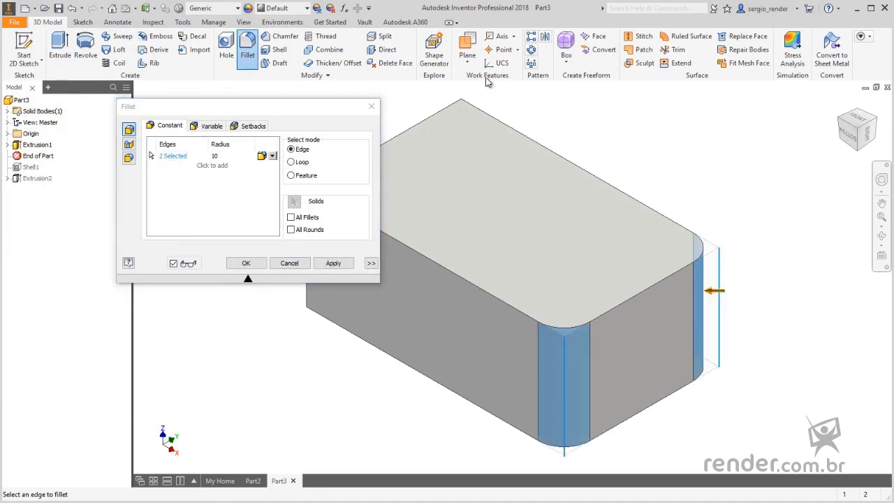
left_click(461, 111)
scroll(514, 213, "up", 5)
scroll(463, 222, "down", 4)
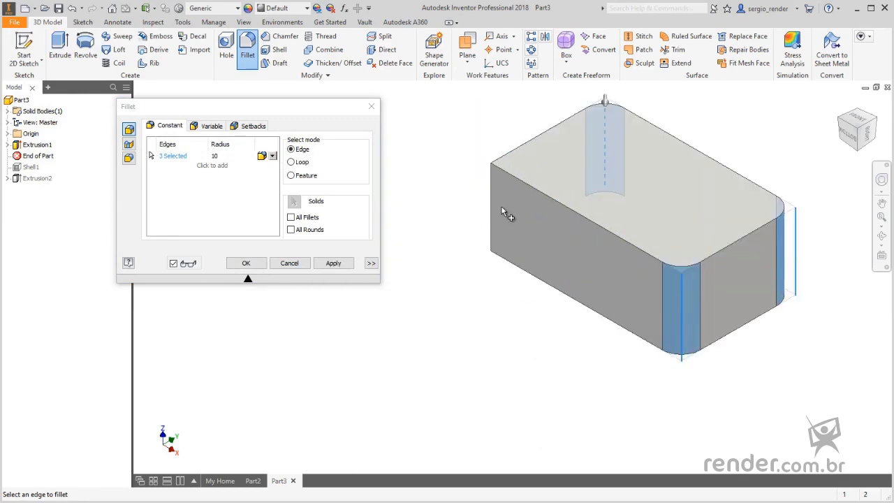
left_click(491, 213)
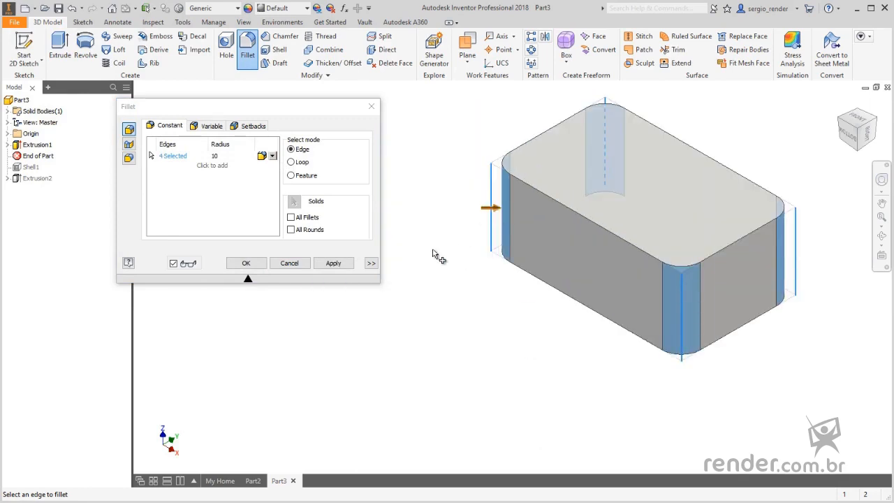
left_click(248, 262)
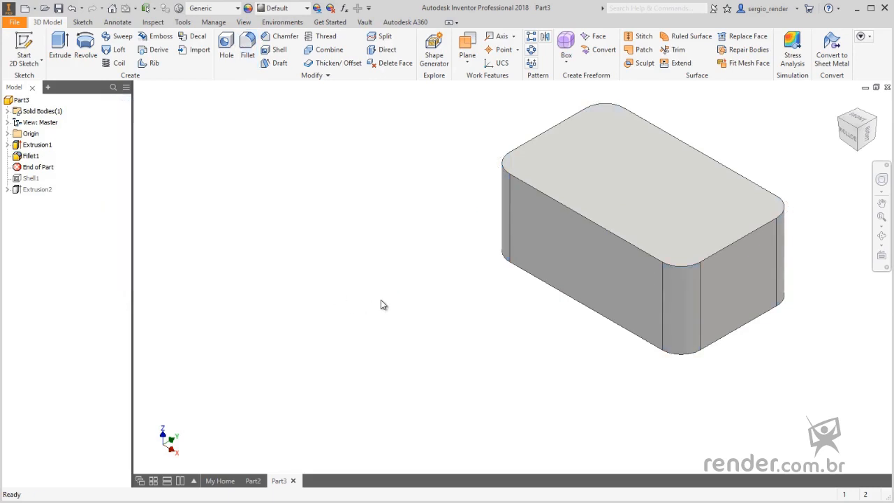
Move the End of Part marker below Extrusion2 to restore the shell and the hole, and inspect the rounded box.
left_click(42, 167)
left_click_drag(46, 170, 48, 199)
scroll(590, 133, "up", 4)
scroll(590, 139, "down", 4)
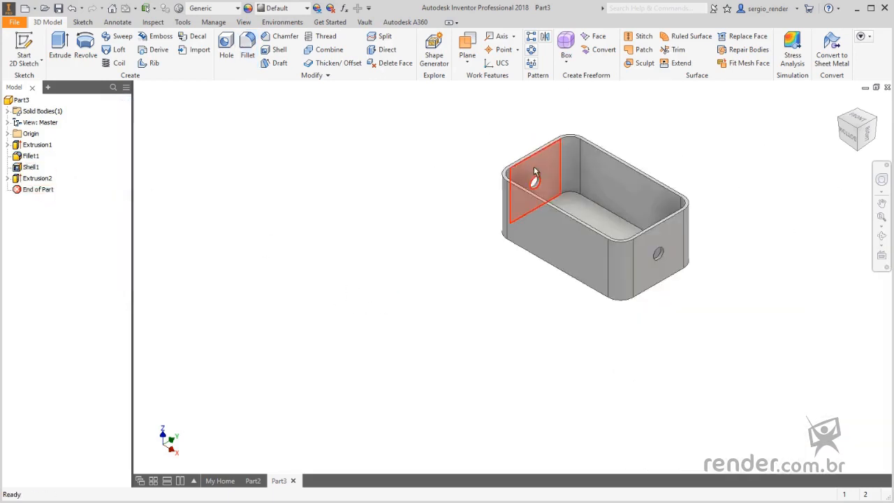
scroll(523, 139, "up", 2)
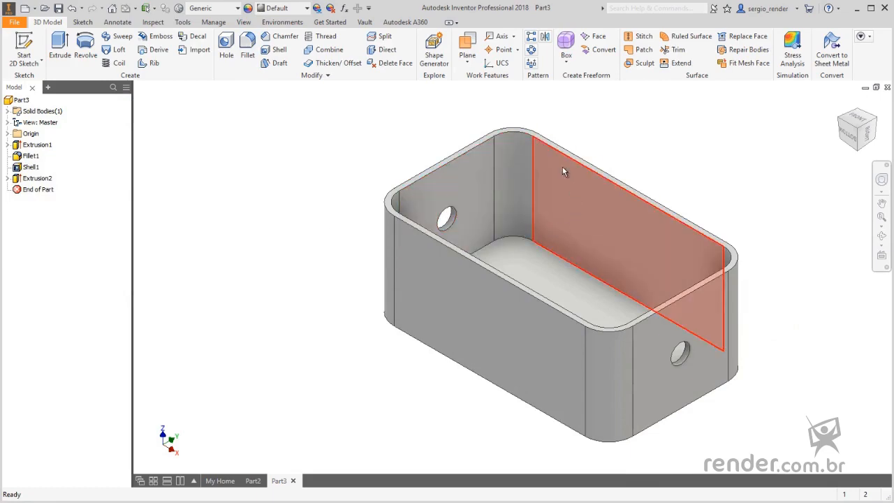
key("F4")
mouse_move(363, 134)
left_mouse_down()
mouse_move(370, 199)
mouse_move(369, 130)
mouse_move(355, 133)
left_mouse_up()
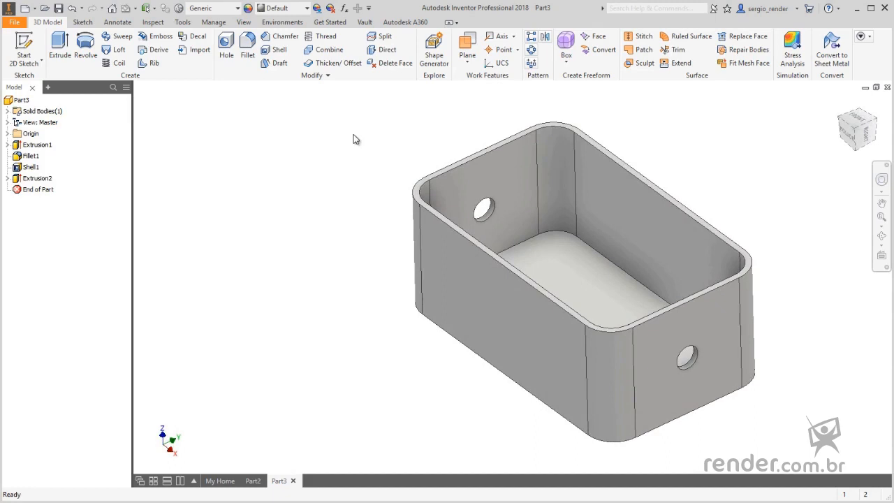
Move the End of Part marker to the top of the feature history, return it to the end, and restore the home view.
right_click(29, 196)
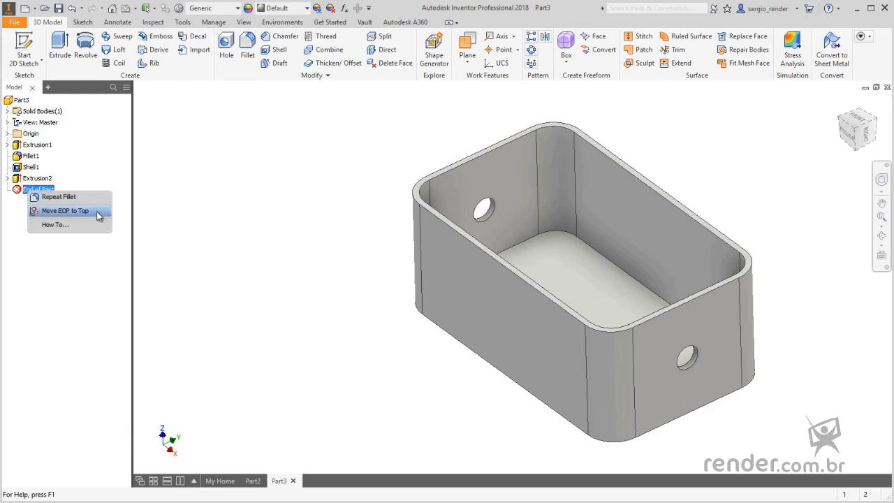
left_click(106, 212)
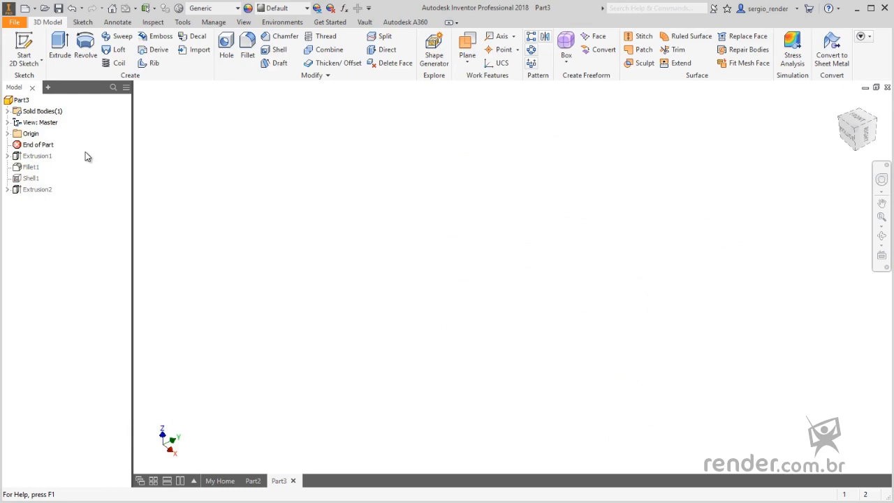
right_click(48, 145)
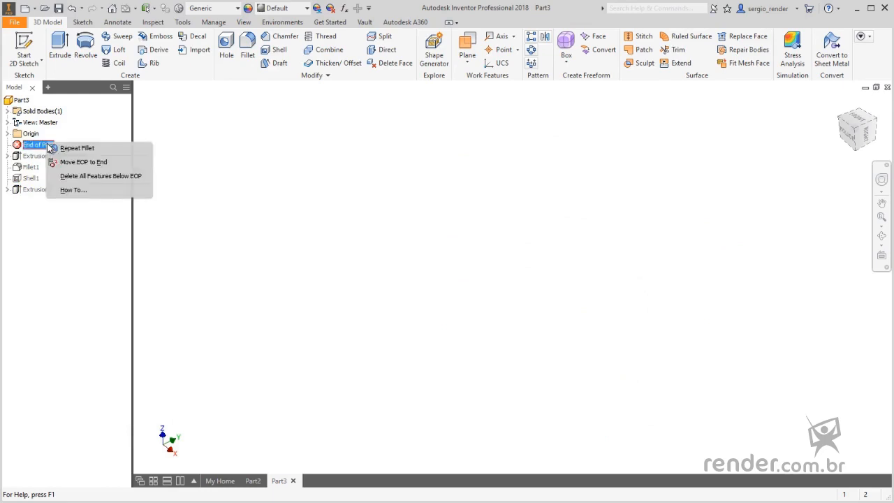
left_click(112, 163)
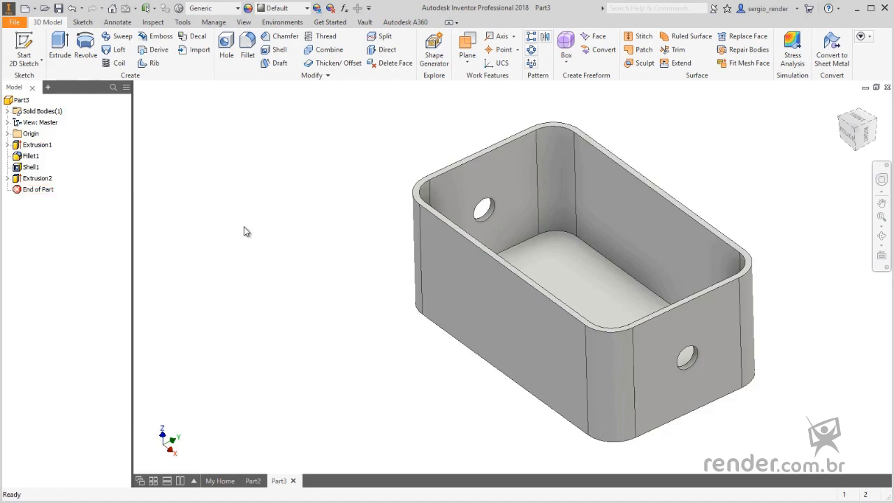
key("F6")
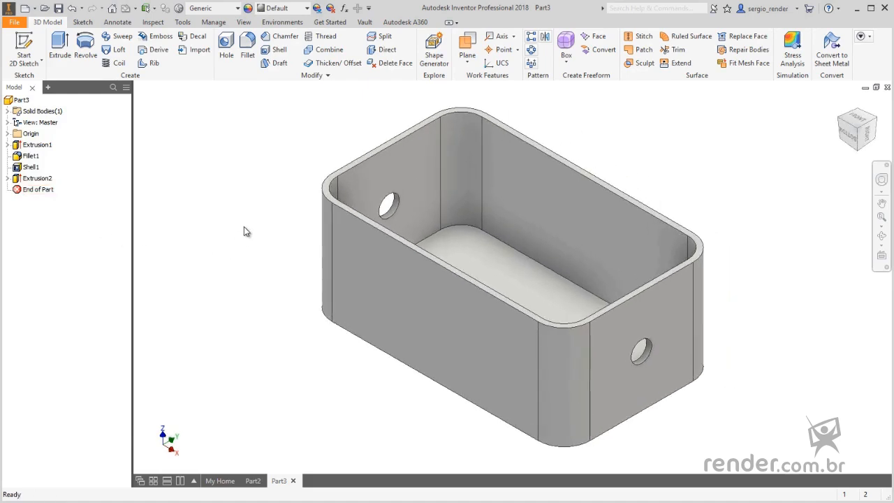